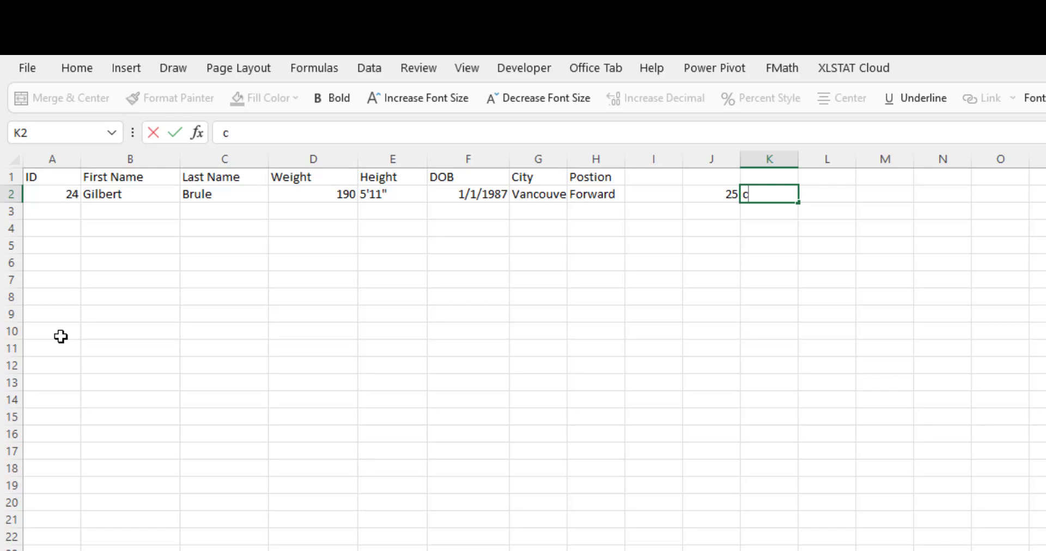
# Enter a player's first name in K2 and last name in L2 next to the ID in J2.
pyautogui.press('BackSpace')
pyautogui.press('Tab')
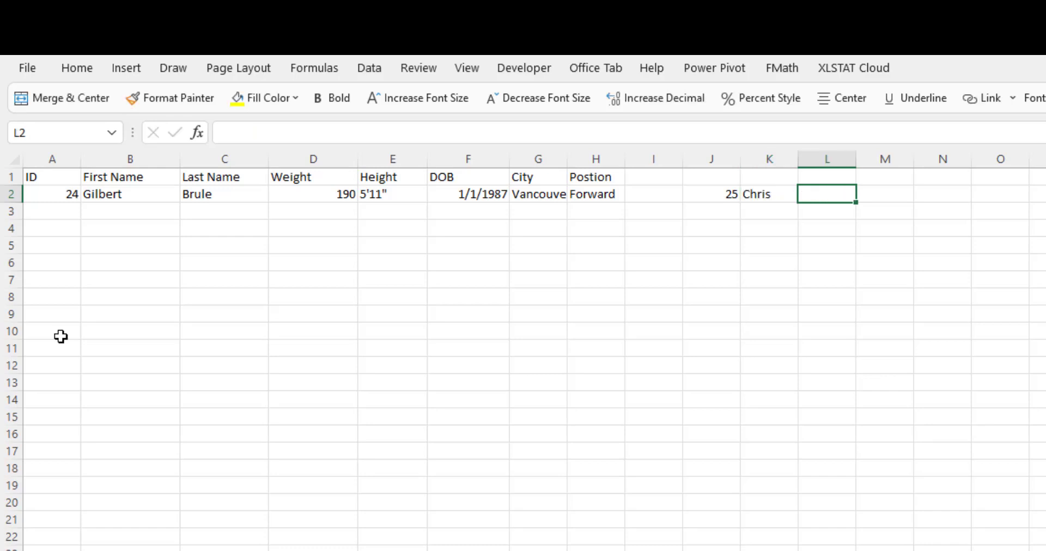
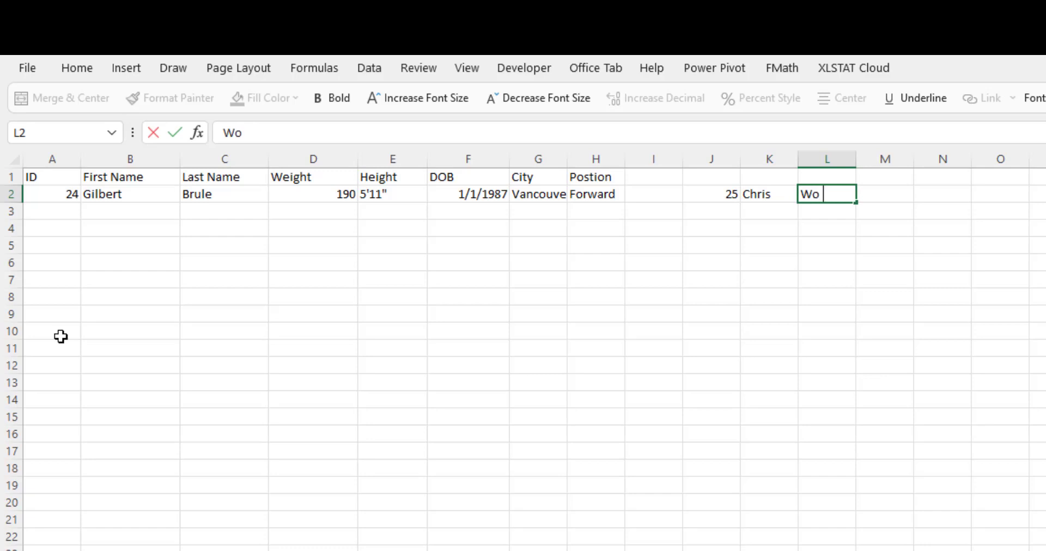
pyautogui.press('Return')
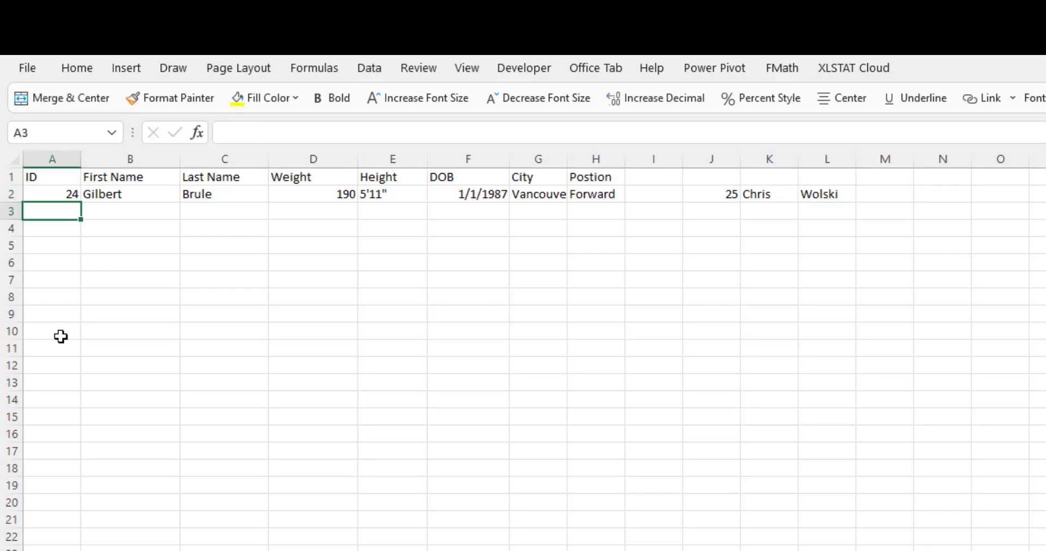
# Clear the contents of cells J2 through L3.
pyautogui.moveTo(726, 194); pyautogui.dragTo(819, 207)
pyautogui.press('Delete')
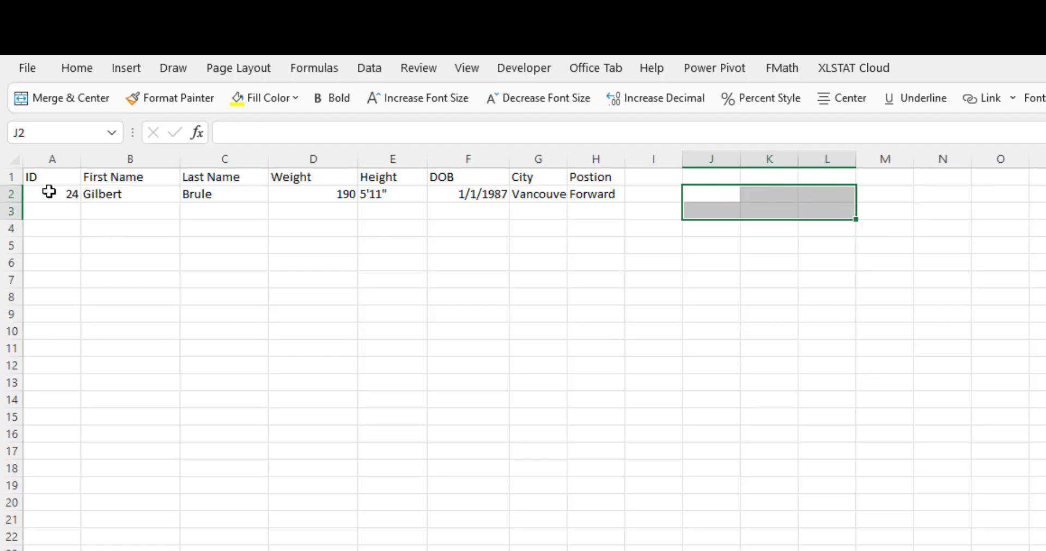
# Select A2:H7 and move the active cell through the selection across rows and down columns.
pyautogui.moveTo(50, 195); pyautogui.dragTo(579, 283)
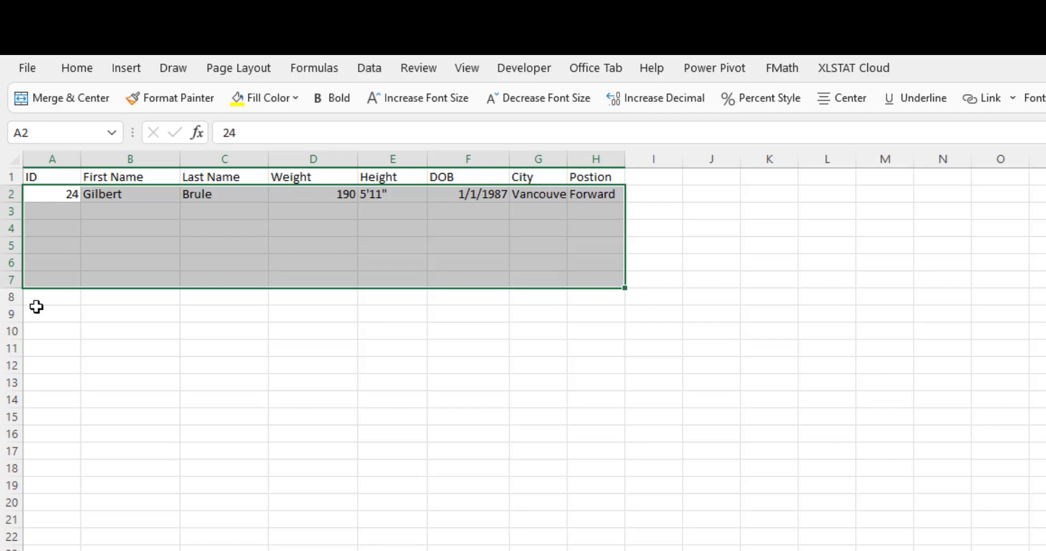
pyautogui.press('Tab')
pyautogui.press('Tab')
pyautogui.press('Tab')
pyautogui.press('Tab')
pyautogui.press('Tab')
pyautogui.press('Tab')
pyautogui.press('Tab')
pyautogui.press('Tab')
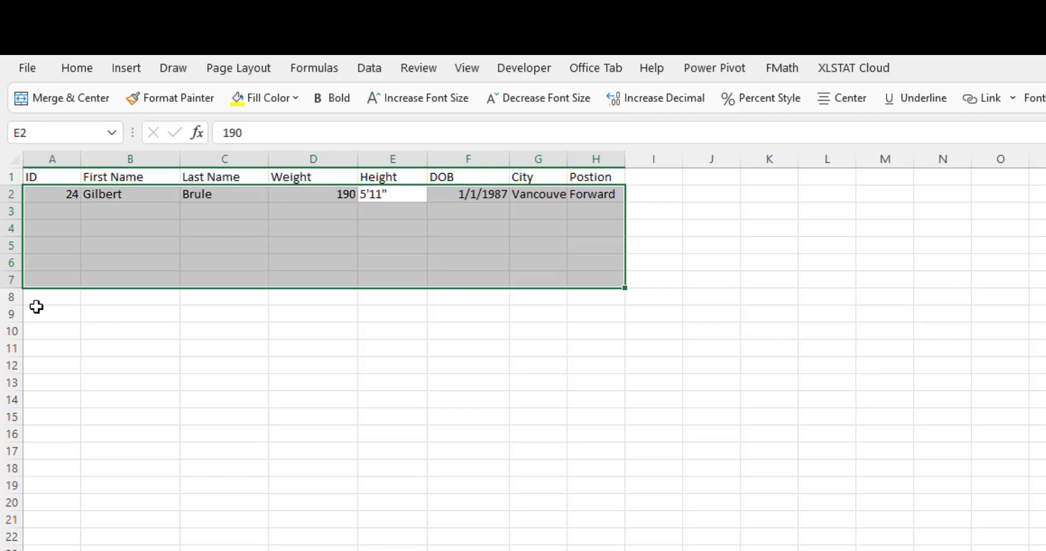
pyautogui.press('Tab')
pyautogui.press('Tab')
pyautogui.press('Tab')
pyautogui.press('Tab')
pyautogui.press('Tab')
pyautogui.press('Tab')
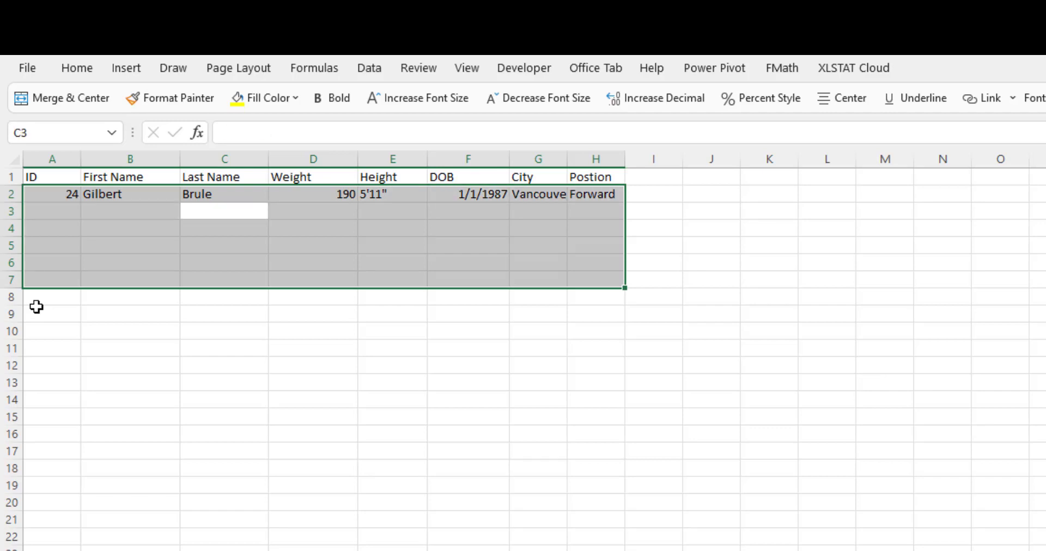
pyautogui.press('Tab')
pyautogui.press('Tab')
pyautogui.press('Tab')
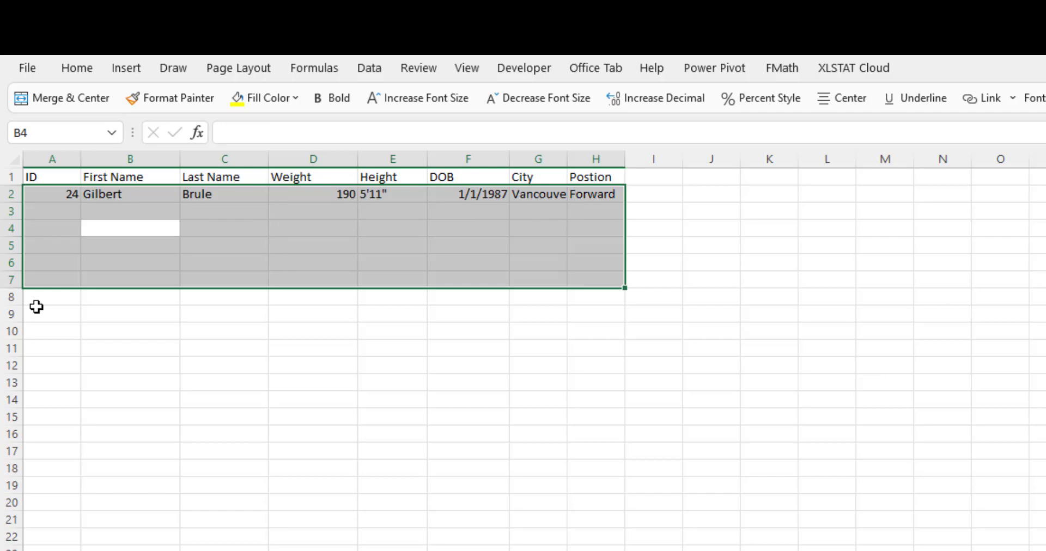
pyautogui.press('Return')
pyautogui.press('Return')
pyautogui.press('Return')
pyautogui.press('Return')
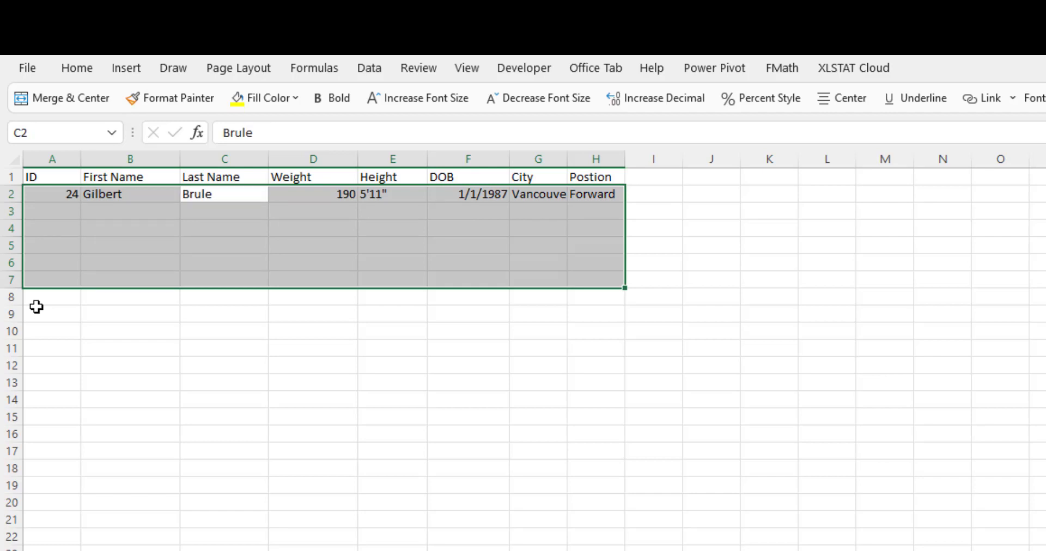
pyautogui.press('Return')
pyautogui.press('Return')
pyautogui.press('Return')
pyautogui.press('Return')
pyautogui.press('Return')
pyautogui.press('Return')
pyautogui.press('Return')
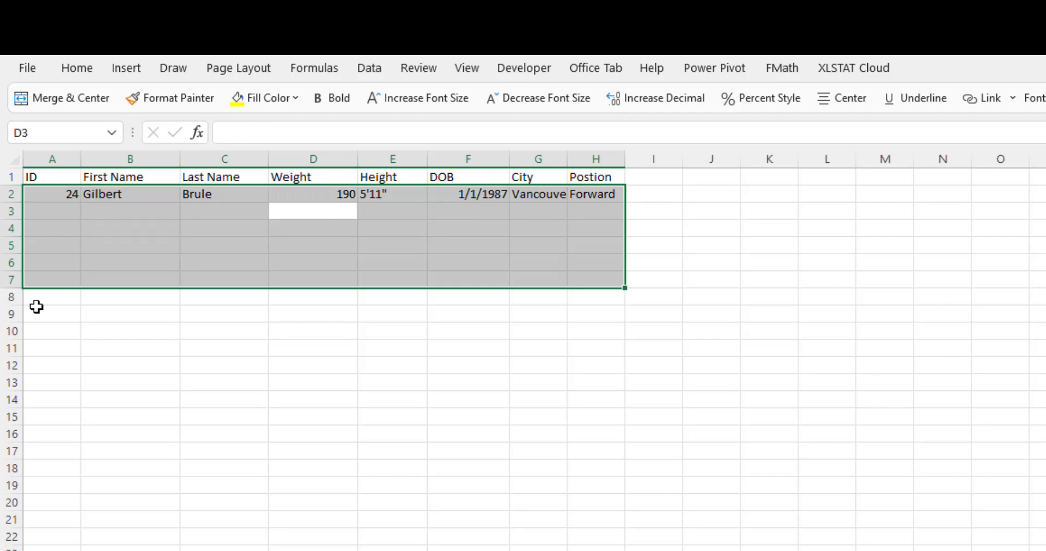
pyautogui.press('Return')
pyautogui.press('Return')
pyautogui.press('Return')
pyautogui.press('Return')
pyautogui.press('Return')
pyautogui.press('Return')
pyautogui.press('Return')
pyautogui.press('Return')
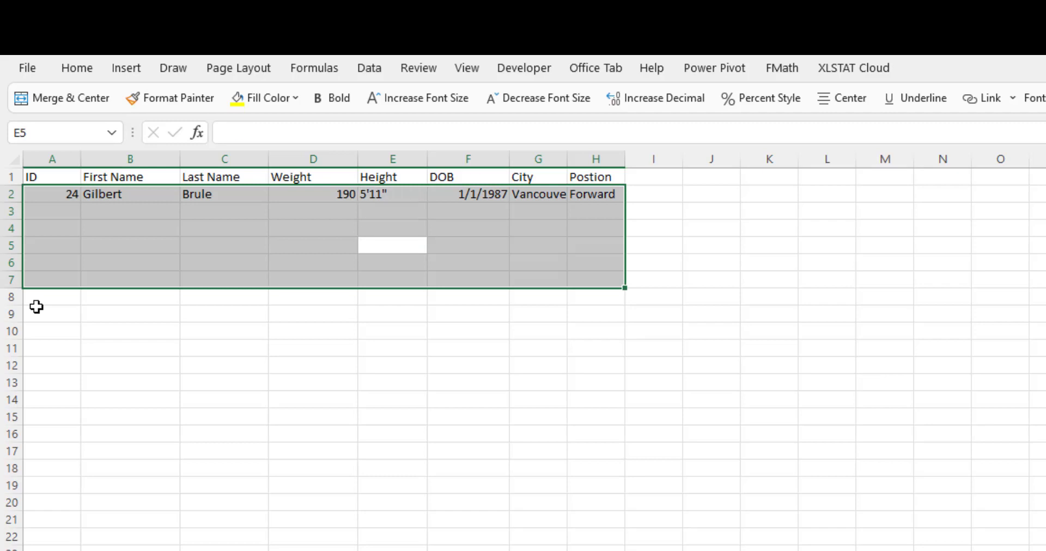
pyautogui.press('Return')
pyautogui.press('Return')
pyautogui.press('Return')
pyautogui.press('Return')
pyautogui.press('Return')
pyautogui.press('Return')
pyautogui.press('Return')
pyautogui.press('Return')
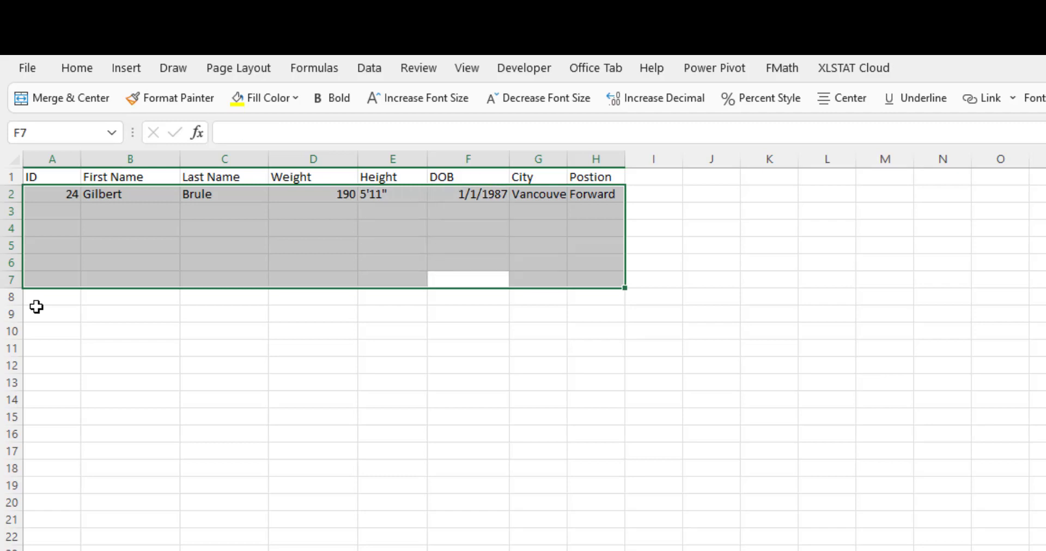
pyautogui.press('Return')
pyautogui.press('Return')
pyautogui.press('Return')
pyautogui.press('Return')
pyautogui.press('Return')
pyautogui.press('Return')
pyautogui.press('Return')
pyautogui.press('Return')
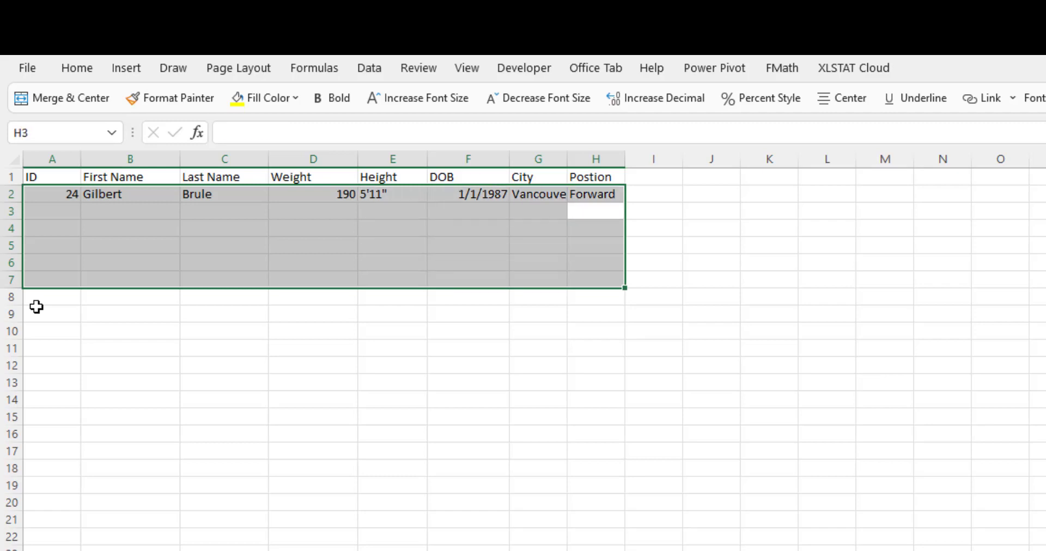
pyautogui.press('Return')
pyautogui.press('Return')
pyautogui.press('Return')
pyautogui.press('Return')
pyautogui.press('Return')
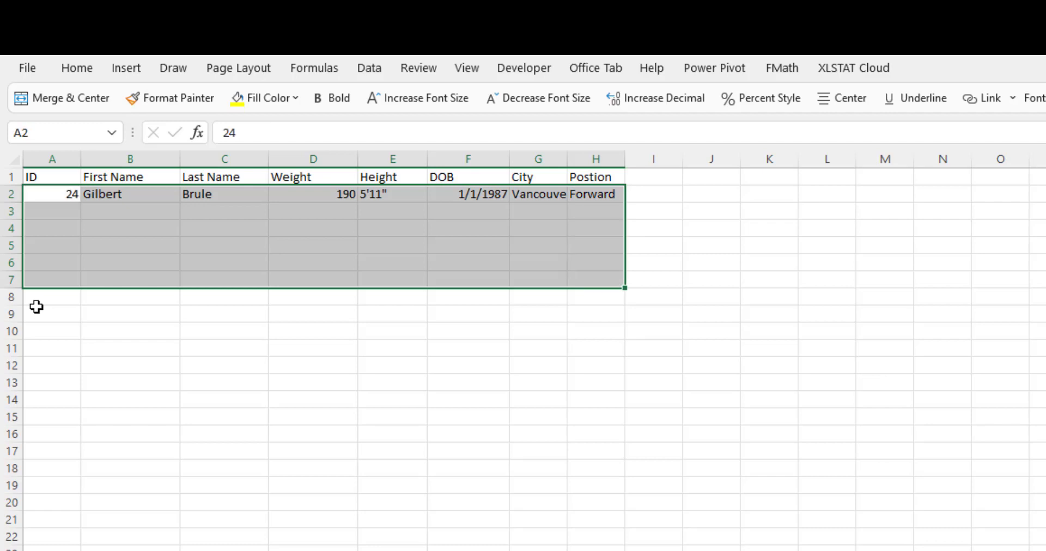
pyautogui.press('Tab')
pyautogui.press('Tab')
pyautogui.press('Tab')
pyautogui.press('Tab')
pyautogui.press('Tab')
pyautogui.press('Tab')
pyautogui.press('Tab')
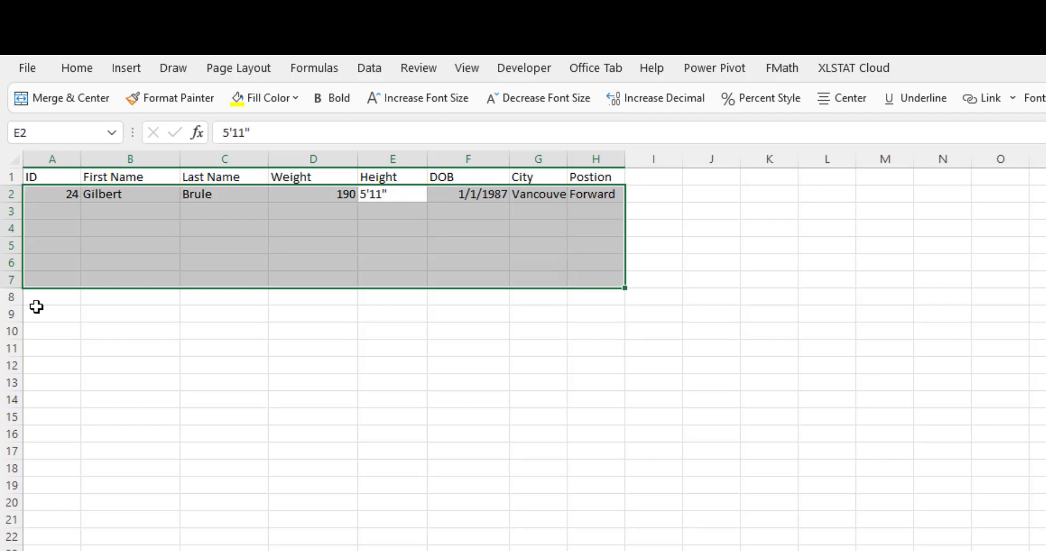
pyautogui.press('Tab')
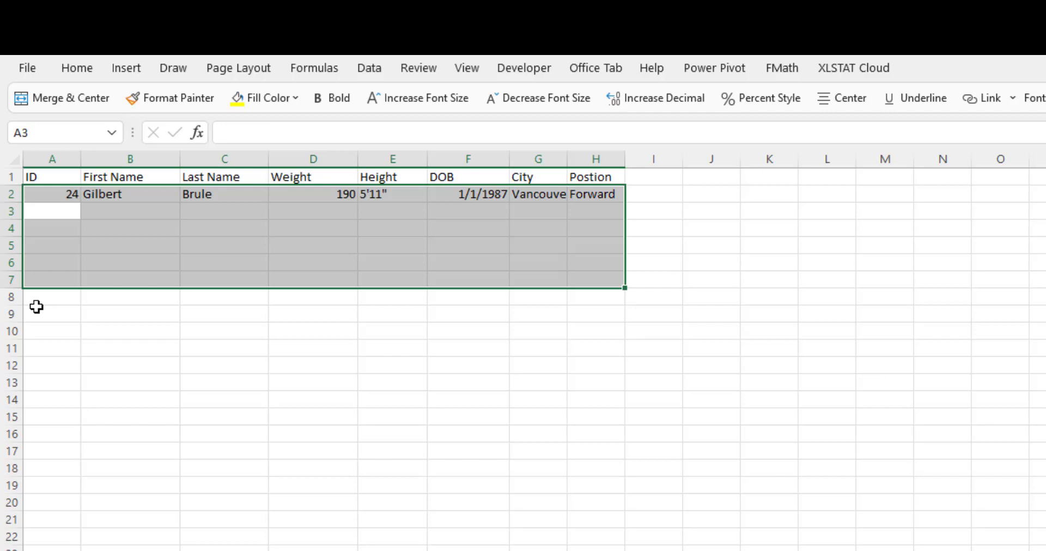
# Enter 25 as the ID in A3 and move the active cell on through the selected range.
pyautogui.write('25')
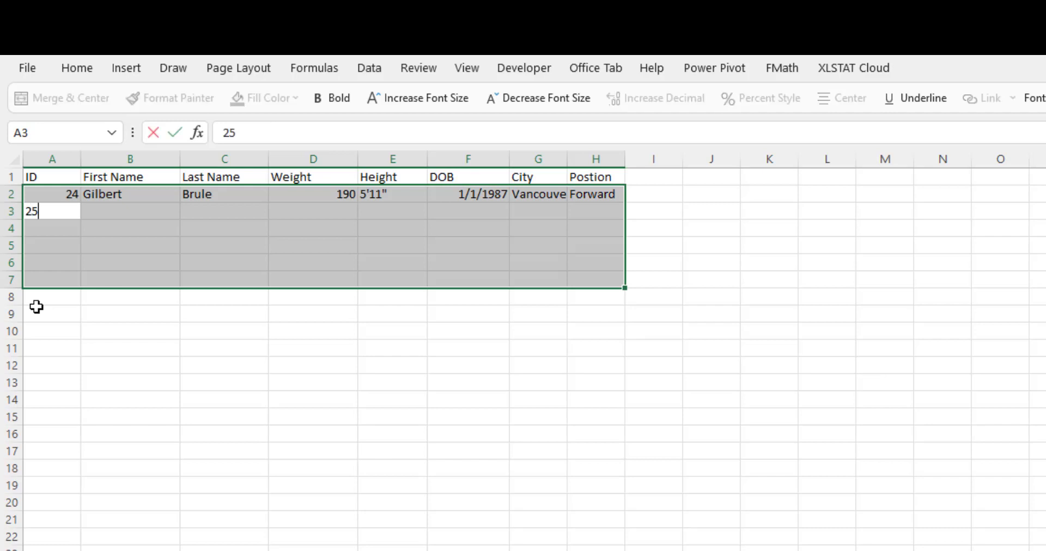
pyautogui.press('Tab')
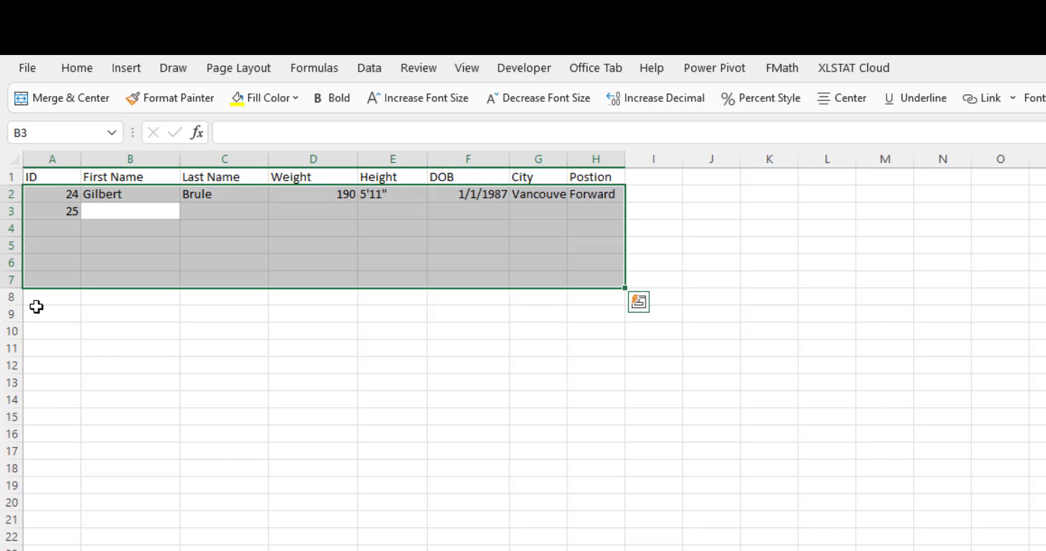
pyautogui.press('Tab')
pyautogui.press('Tab')
pyautogui.press('Tab')
pyautogui.press('Tab')
pyautogui.press('Tab')
pyautogui.press('Tab')
pyautogui.press('Tab')
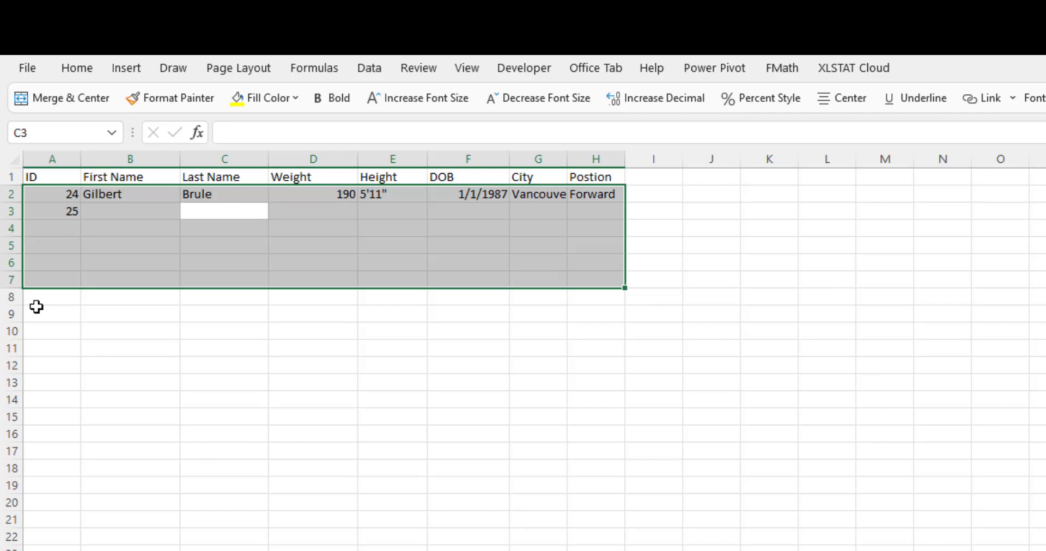
pyautogui.press('Tab')
pyautogui.press('Tab')
pyautogui.press('Tab')
pyautogui.press('Tab')
pyautogui.press('Tab')
pyautogui.press('Tab')
pyautogui.press('Tab')
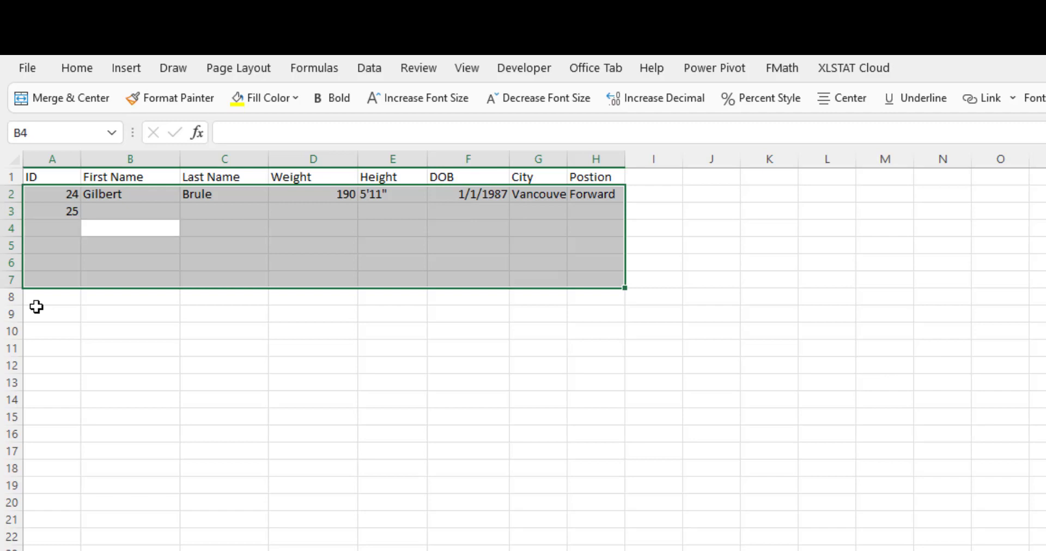
pyautogui.press('Tab')
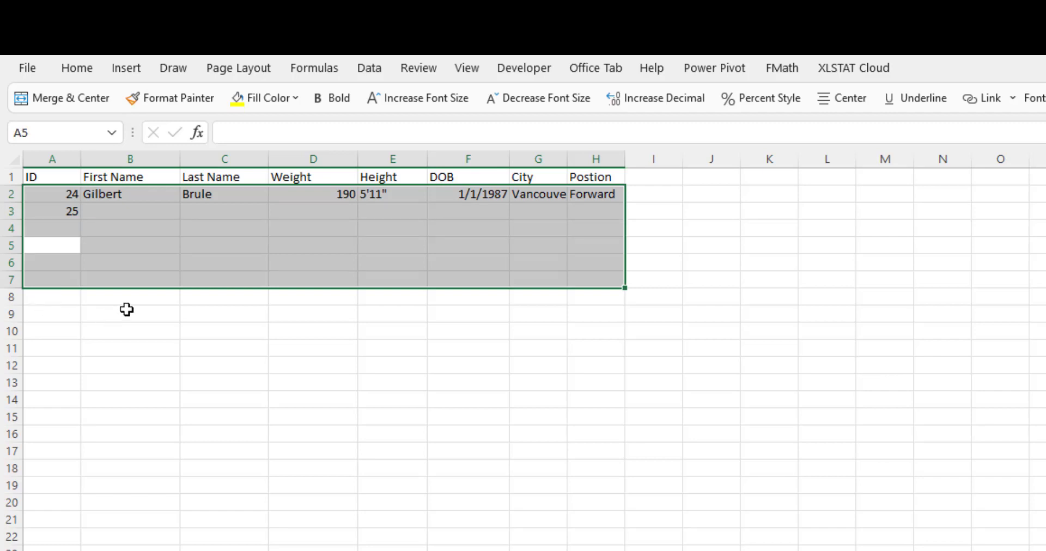
pyautogui.click(121, 364)
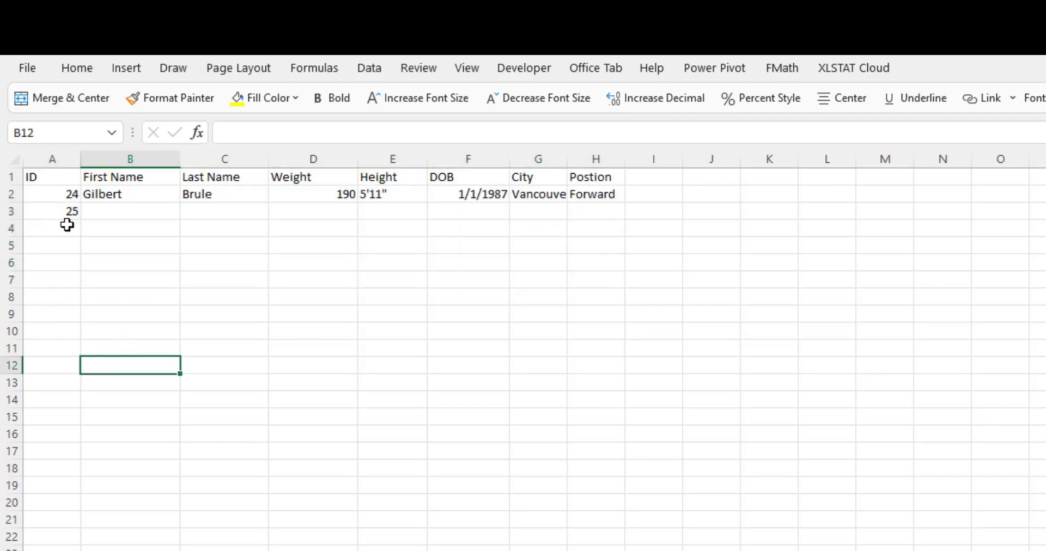
pyautogui.moveTo(59, 197); pyautogui.dragTo(617, 315)
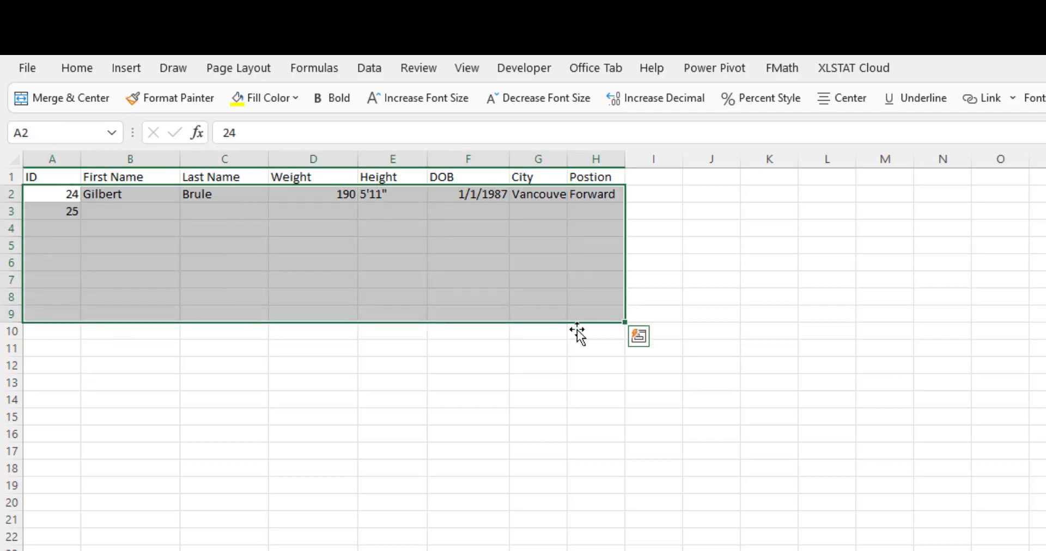
pyautogui.click(420, 464)
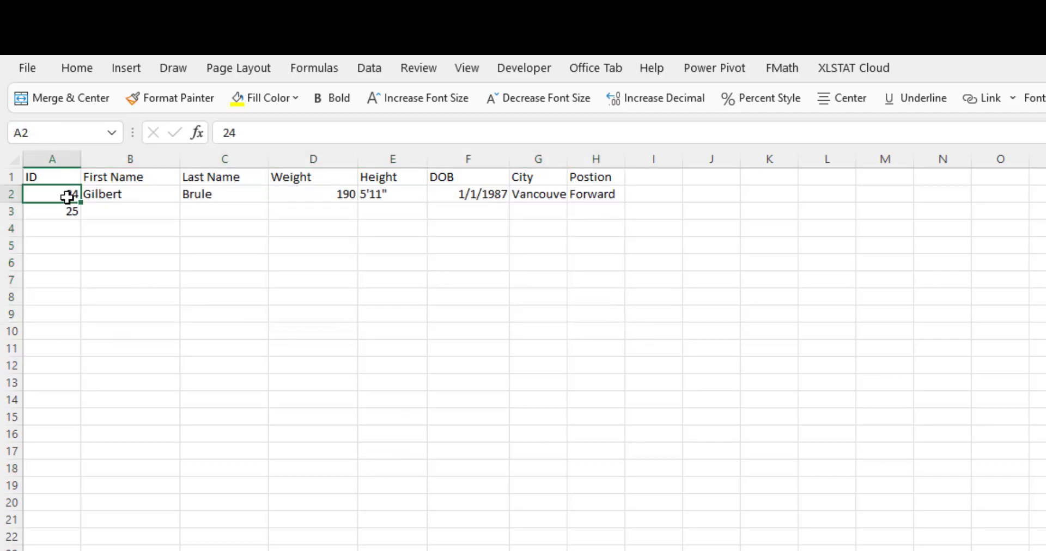
# Select A2:A12 together with F2:F12 and cycle the active cell through both ranges.
pyautogui.moveTo(69, 195); pyautogui.dragTo(59, 365)
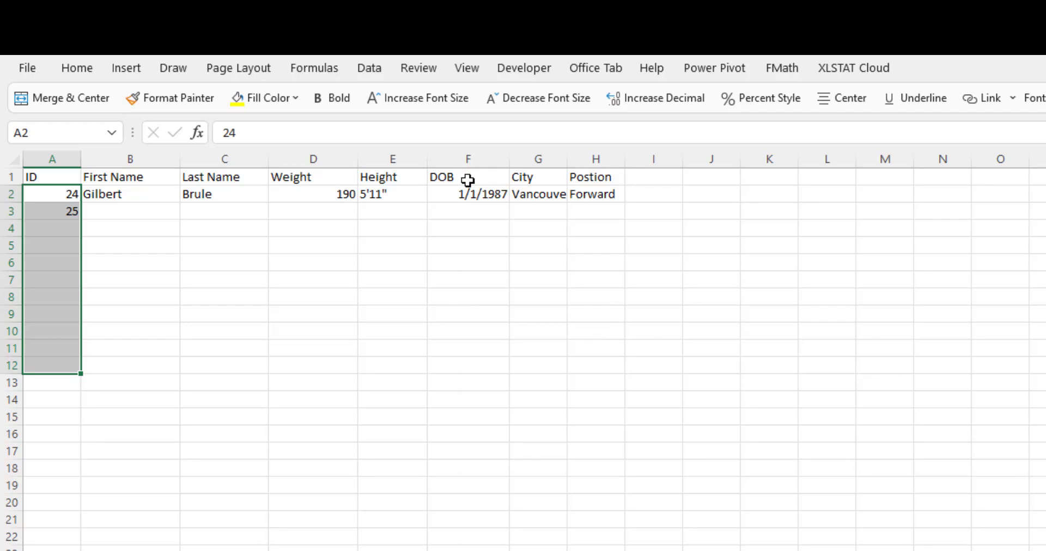
pyautogui.keyDown('ctrl'); pyautogui.moveTo(465, 191); pyautogui.dragTo(436, 373); pyautogui.keyUp('ctrl')
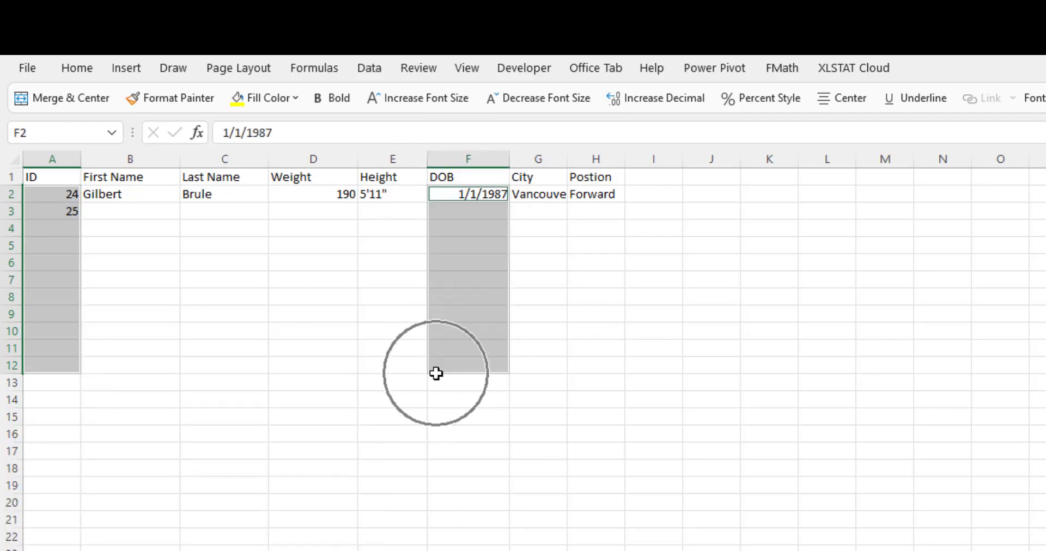
pyautogui.press('Return')
pyautogui.press('Return')
pyautogui.press('Return')
pyautogui.press('Return')
pyautogui.press('Return')
pyautogui.press('Return')
pyautogui.press('Return')
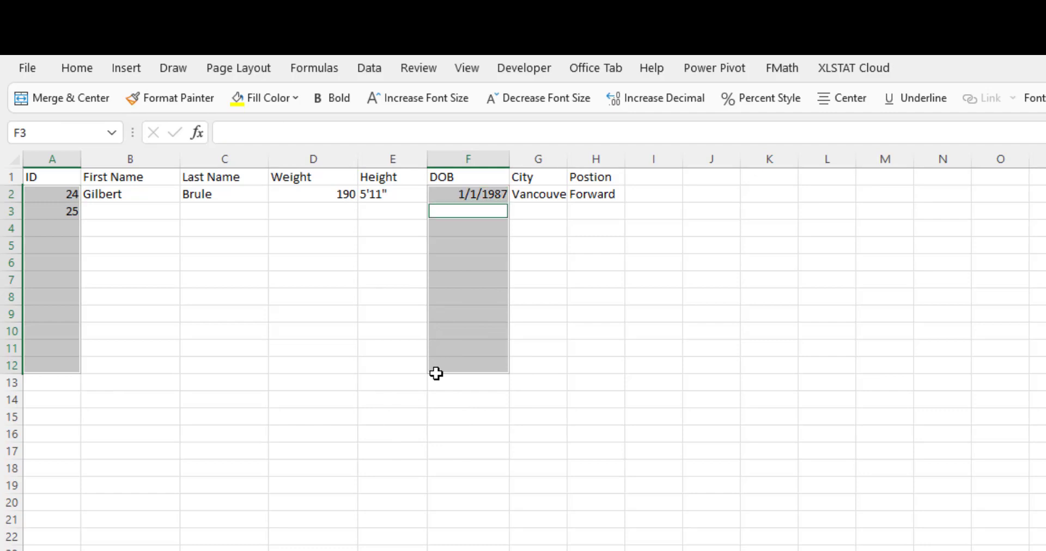
pyautogui.press('Return')
pyautogui.press('Return')
pyautogui.press('Return')
pyautogui.press('Return')
pyautogui.press('Return')
pyautogui.press('Return')
pyautogui.press('Return')
pyautogui.press('Return')
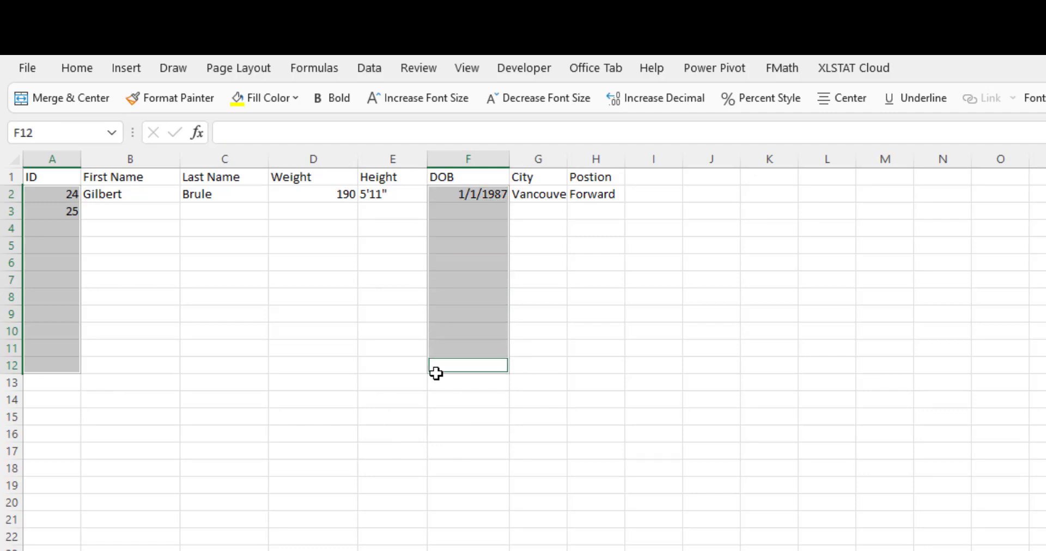
pyautogui.press('Return')
pyautogui.press('Return')
pyautogui.press('Return')
pyautogui.press('Return')
pyautogui.press('Return')
pyautogui.press('Return')
pyautogui.press('Return')
pyautogui.press('Return')
pyautogui.press('Return')
pyautogui.press('Return')
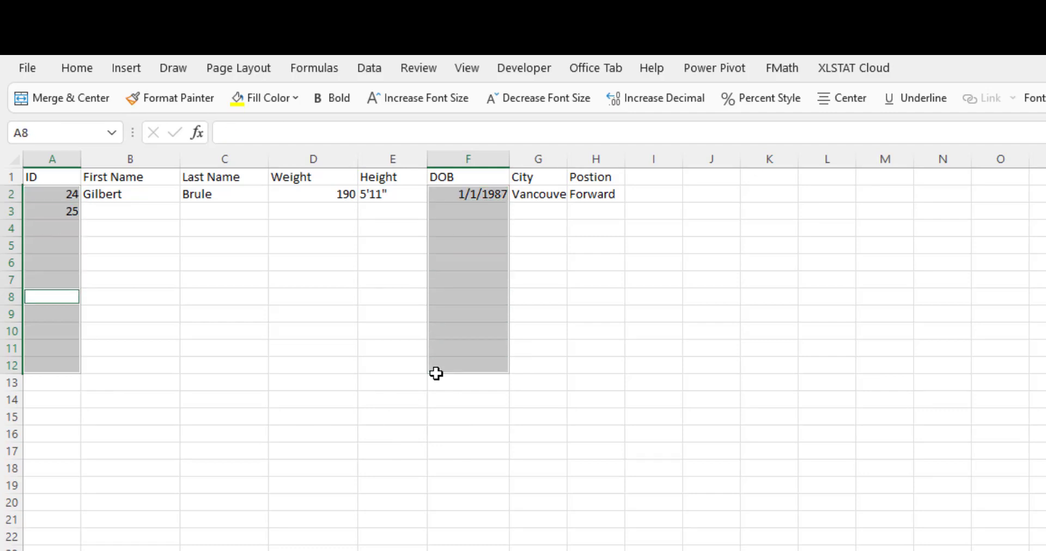
pyautogui.press('Return')
pyautogui.press('Return')
pyautogui.press('Return')
pyautogui.press('Return')
pyautogui.press('Return')
pyautogui.press('Return')
pyautogui.press('Return')
pyautogui.press('Return')
pyautogui.press('Return')
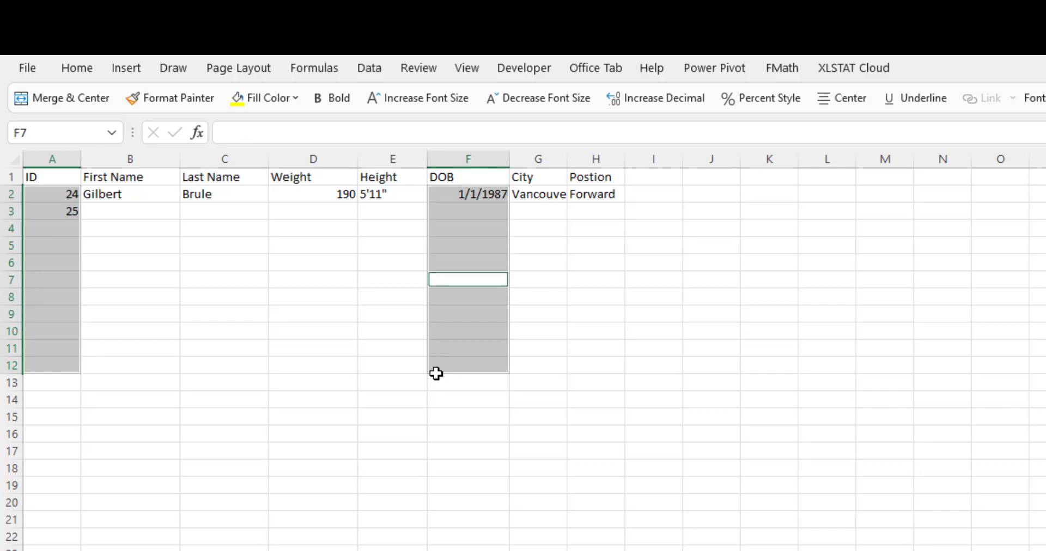
pyautogui.press('Return')
pyautogui.press('Return')
pyautogui.press('Return')
pyautogui.press('Return')
pyautogui.press('Return')
pyautogui.press('Return')
pyautogui.press('Return')
pyautogui.press('Return')
pyautogui.press('Return')
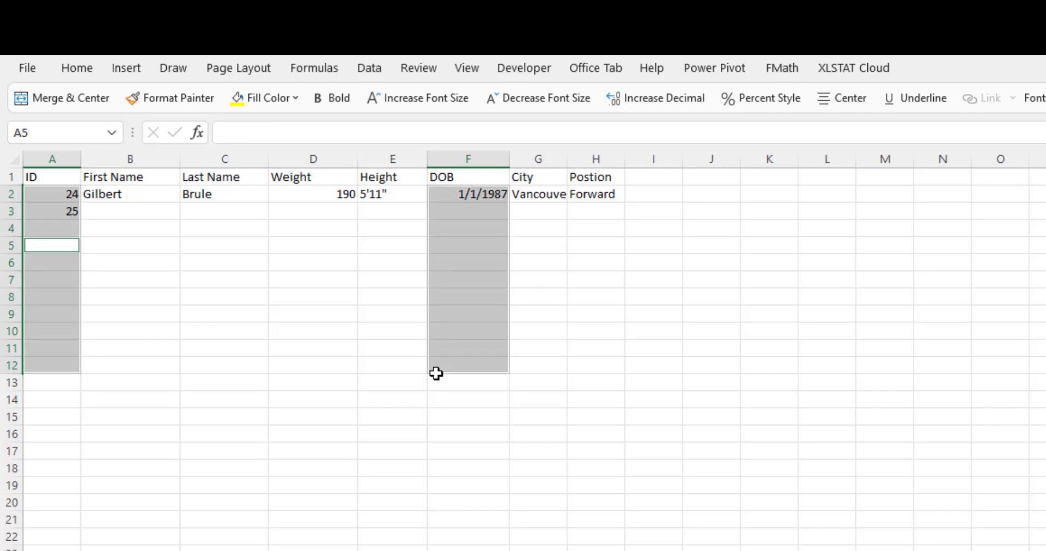
pyautogui.press('Return')
pyautogui.press('Return')
pyautogui.press('Return')
pyautogui.press('Return')
pyautogui.press('Return')
pyautogui.press('Return')
pyautogui.press('Return')
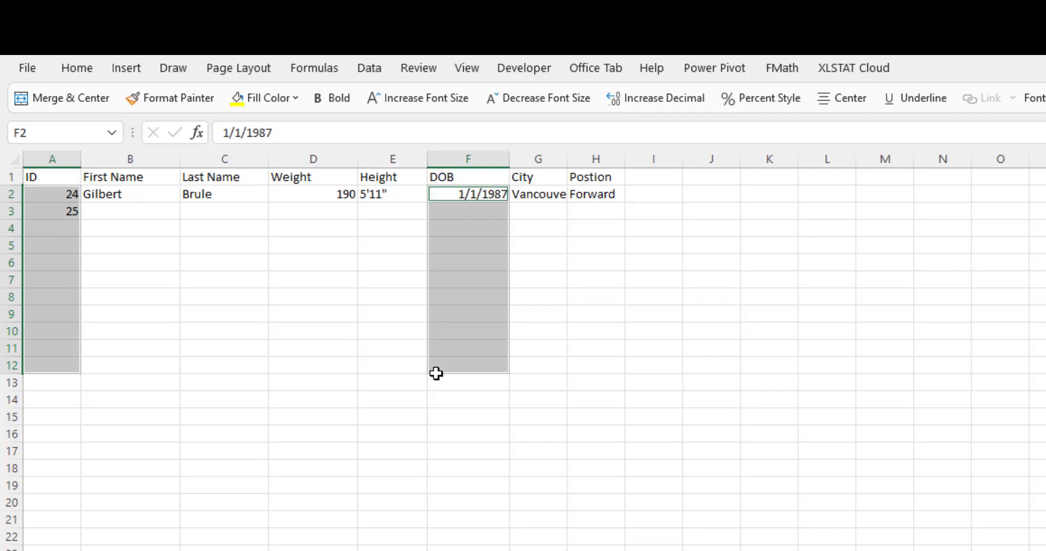
pyautogui.press('Return')
pyautogui.press('Return')
pyautogui.press('Return')
pyautogui.press('Return')
pyautogui.press('Return')
pyautogui.press('Return')
pyautogui.press('Return')
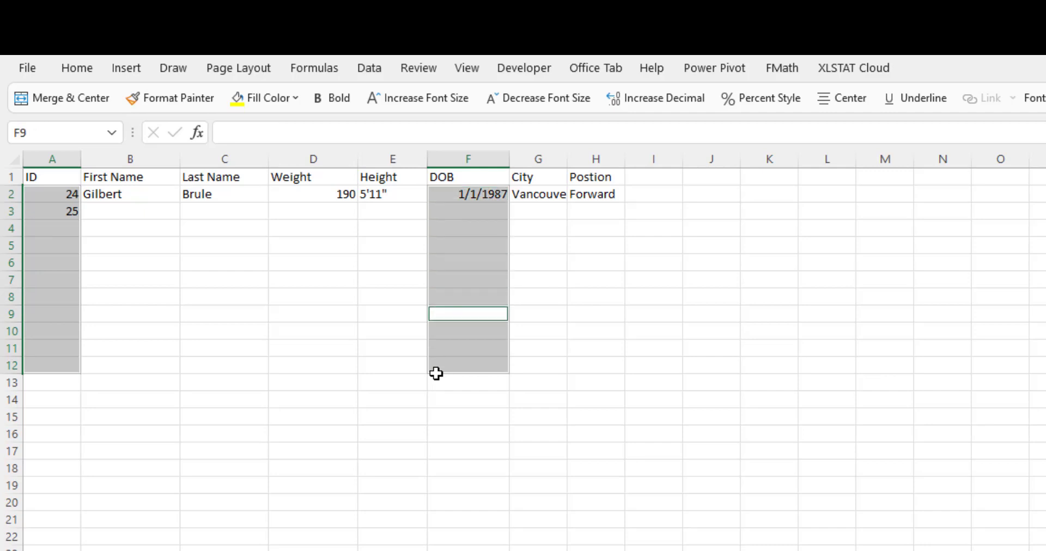
pyautogui.press('Return')
pyautogui.press('Return')
pyautogui.press('Return')
pyautogui.press('Return')
pyautogui.press('Return')
pyautogui.press('Return')
pyautogui.press('Return')
pyautogui.press('Return')
pyautogui.press('Return')
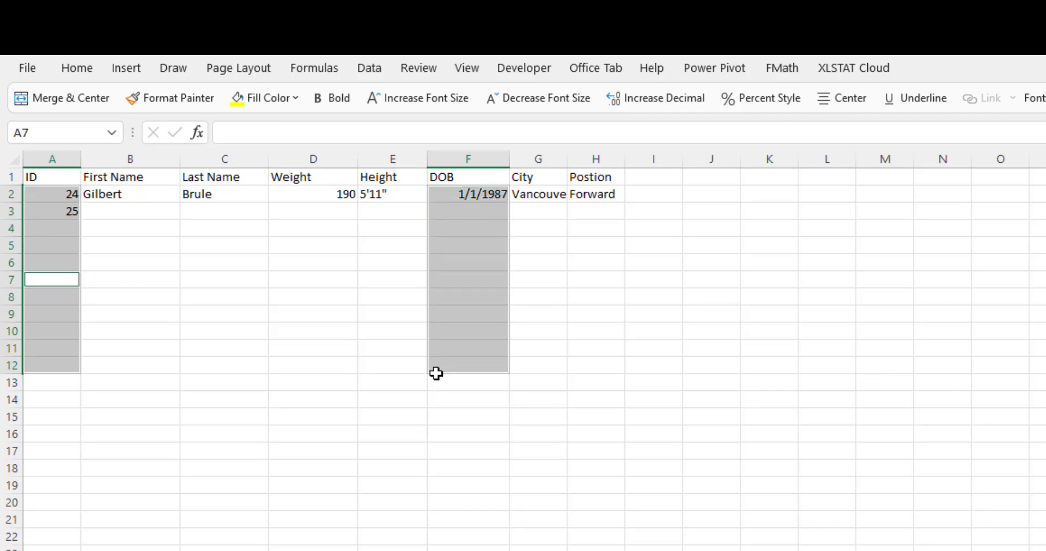
pyautogui.press('Return')
pyautogui.press('Return')
pyautogui.press('Return')
pyautogui.press('Return')
pyautogui.press('Return')
pyautogui.press('Return')
pyautogui.press('Return')
pyautogui.press('Return')
pyautogui.press('Return')
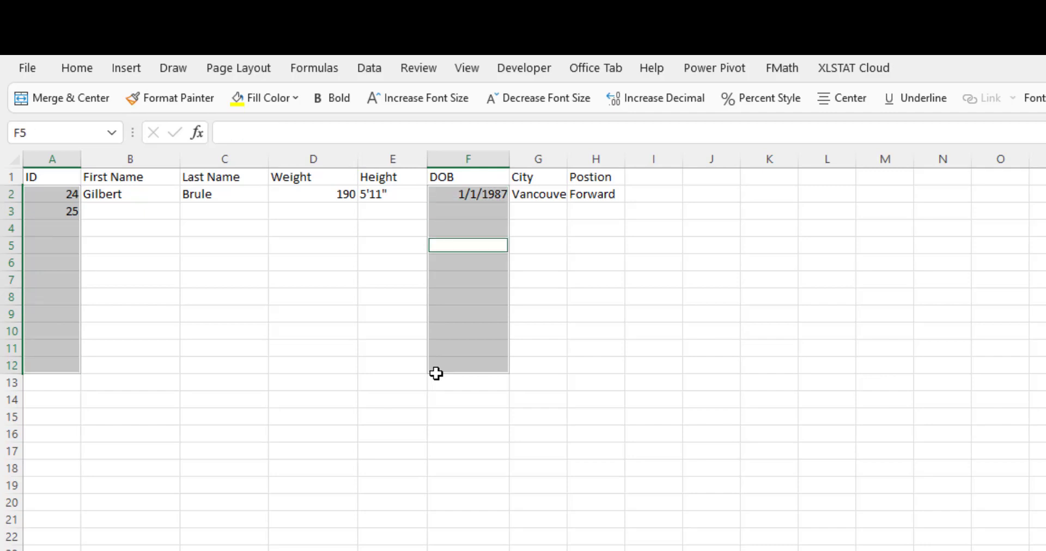
pyautogui.click(171, 282)
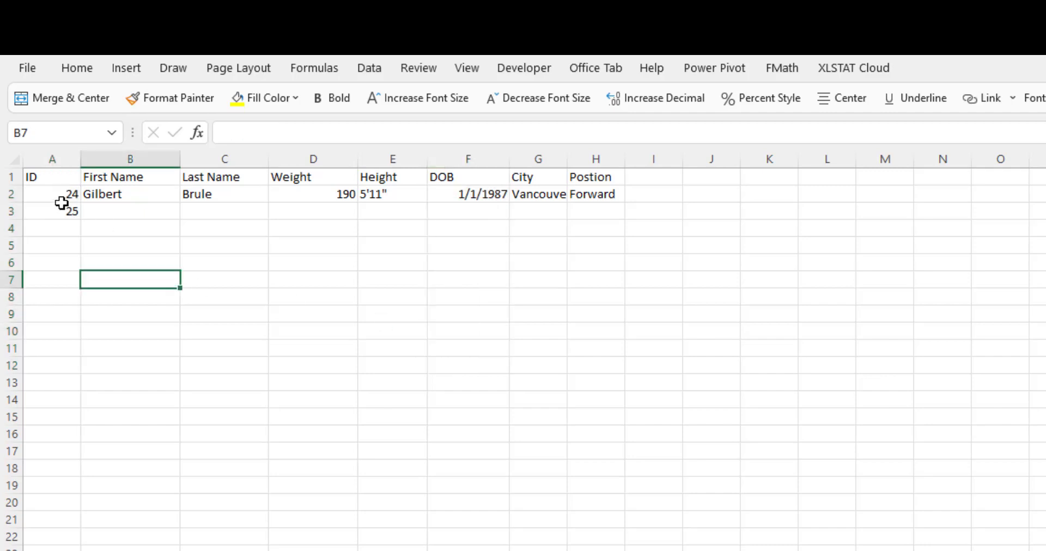
pyautogui.moveTo(64, 200); pyautogui.dragTo(622, 338)
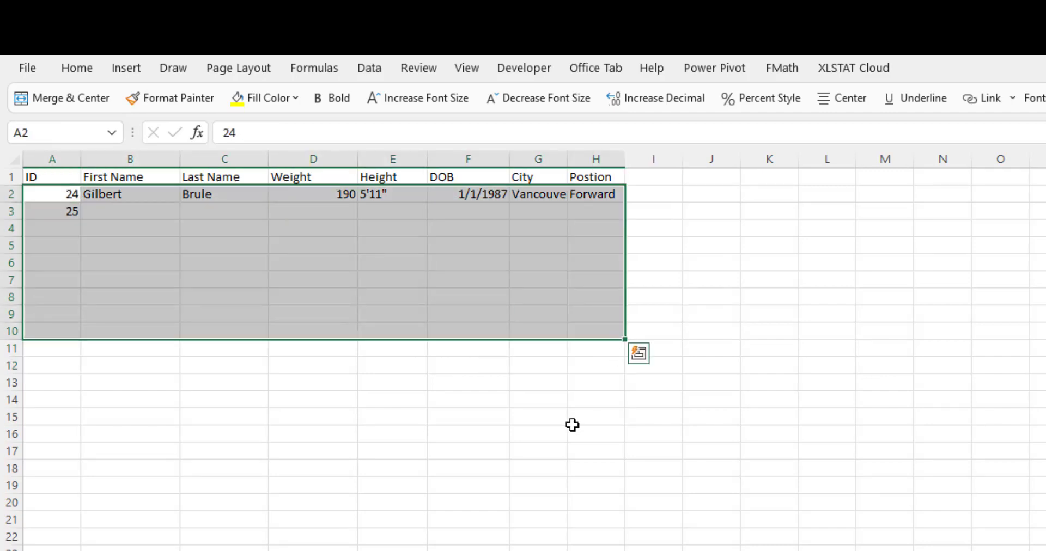
pyautogui.click(572, 423)
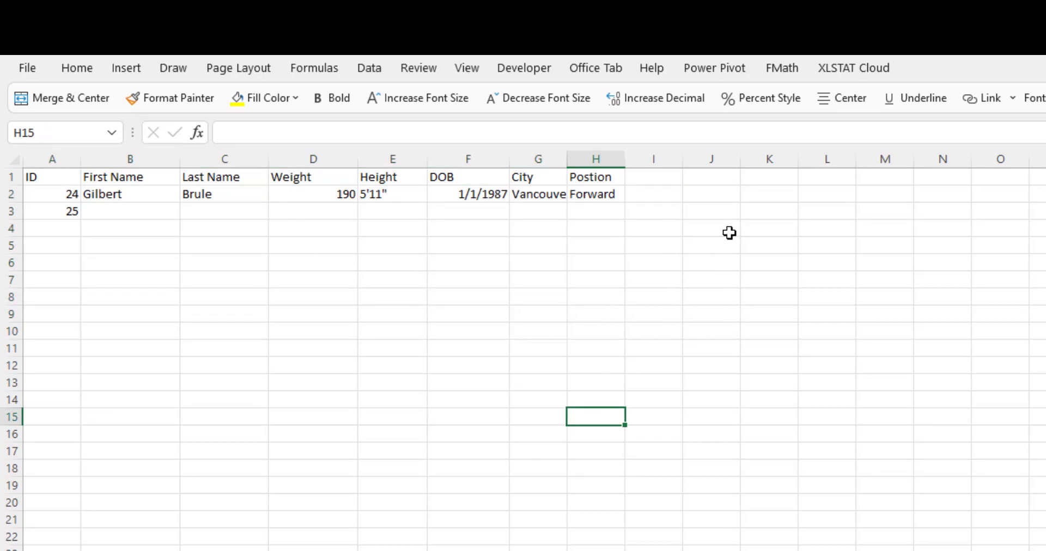
pyautogui.click(62, 192)
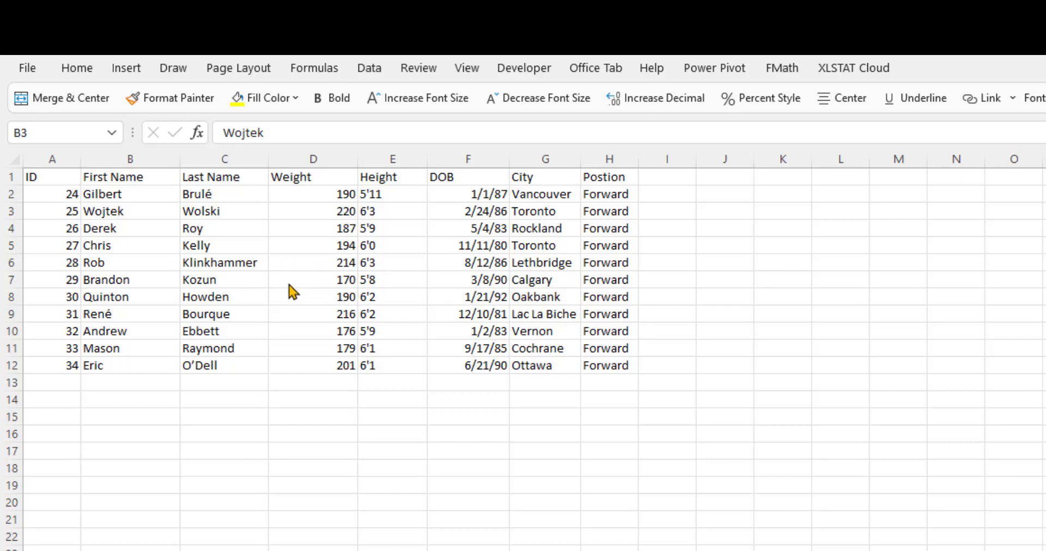
# Select cells D2, E7 and H12 together and cycle the active cell through the three cells.
pyautogui.click(324, 195)
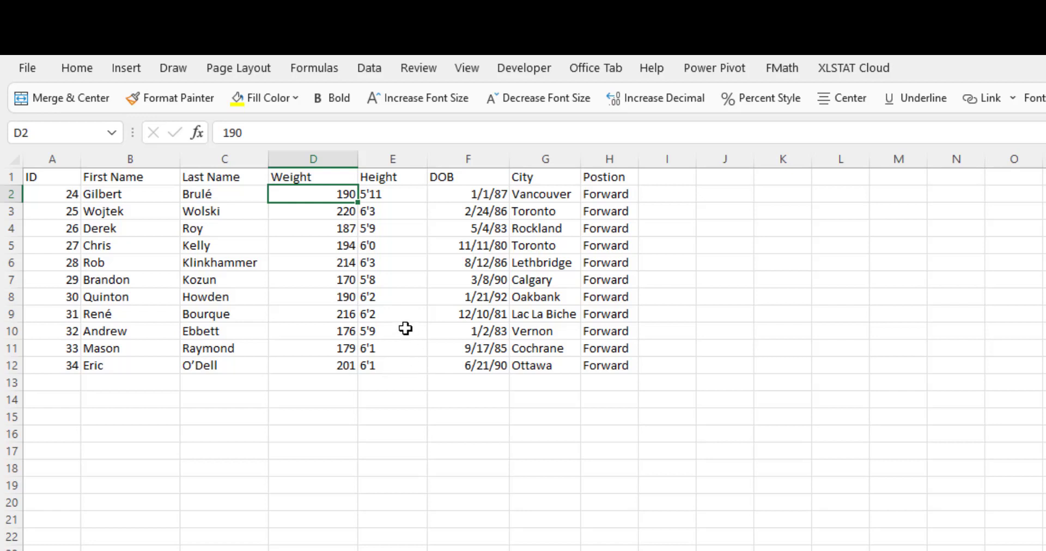
pyautogui.keyDown('ctrl'); pyautogui.click(397, 280); pyautogui.keyUp('ctrl')
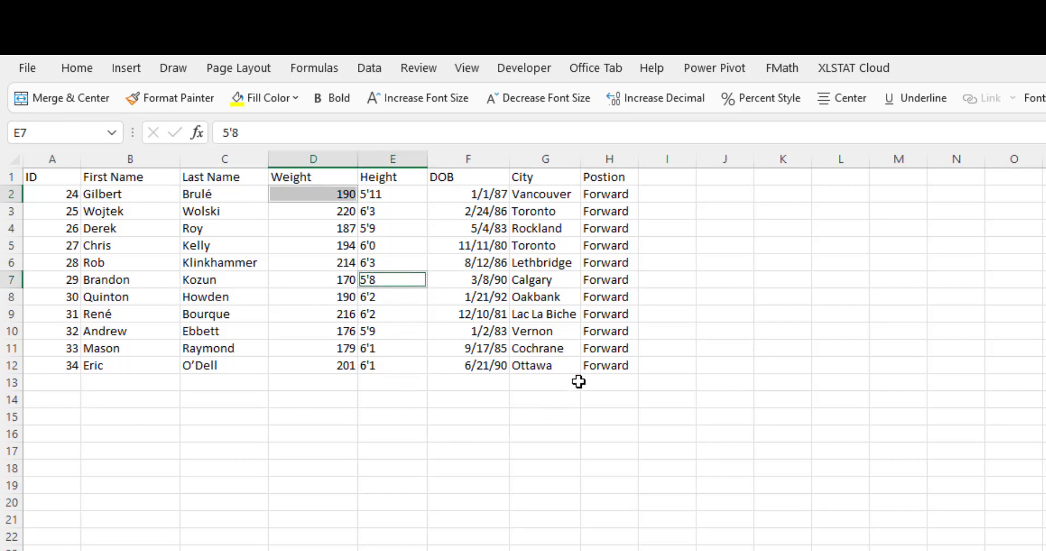
pyautogui.keyDown('ctrl'); pyautogui.click(600, 366); pyautogui.keyUp('ctrl')
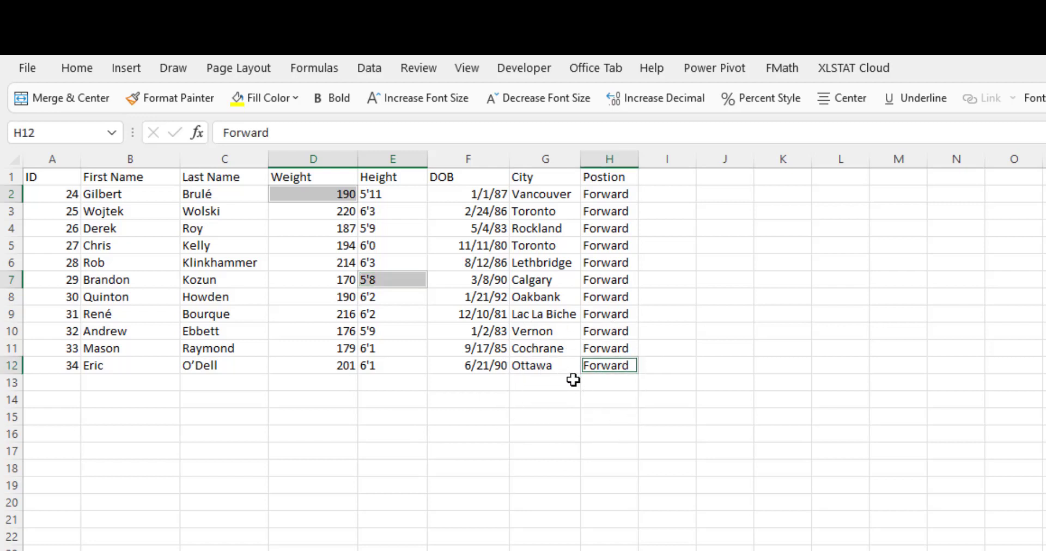
pyautogui.press('Return')
pyautogui.press('Return')
pyautogui.press('Return')
pyautogui.press('Return')
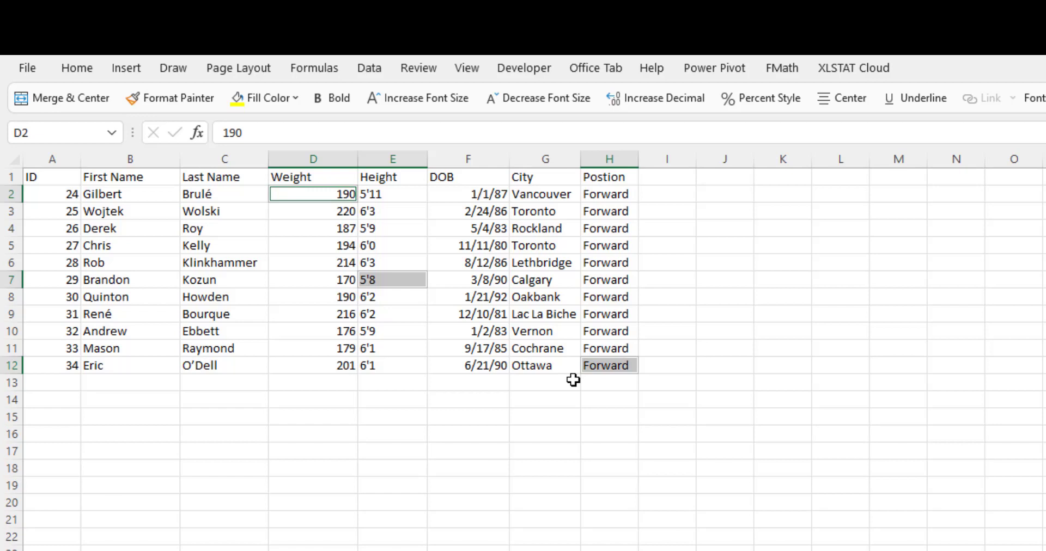
# Enter 200 in D2, 5'10" in E7 and Goalie in H12 while keeping the multi-cell selection.
pyautogui.write('200')
pyautogui.press('Return')
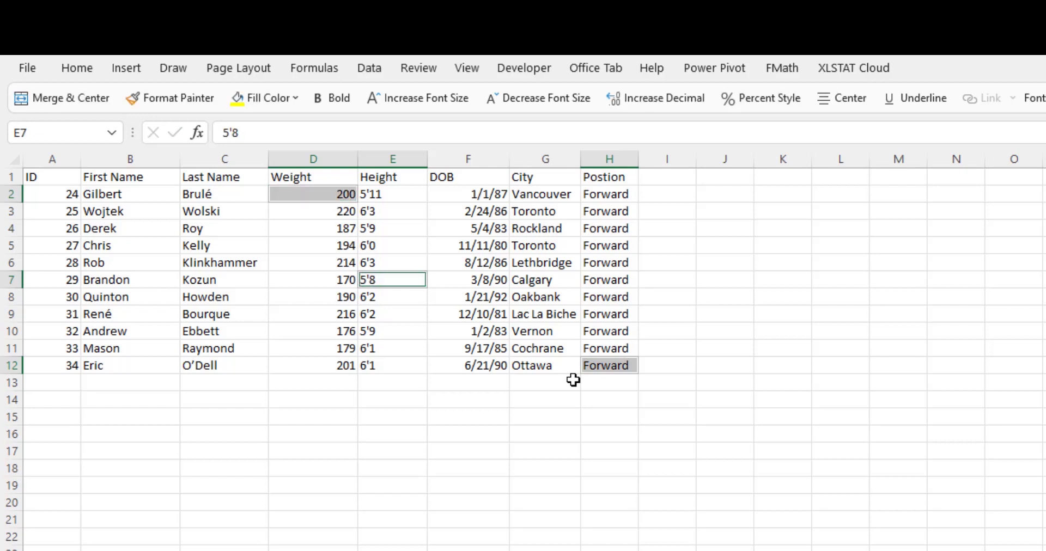
pyautogui.write("5'")
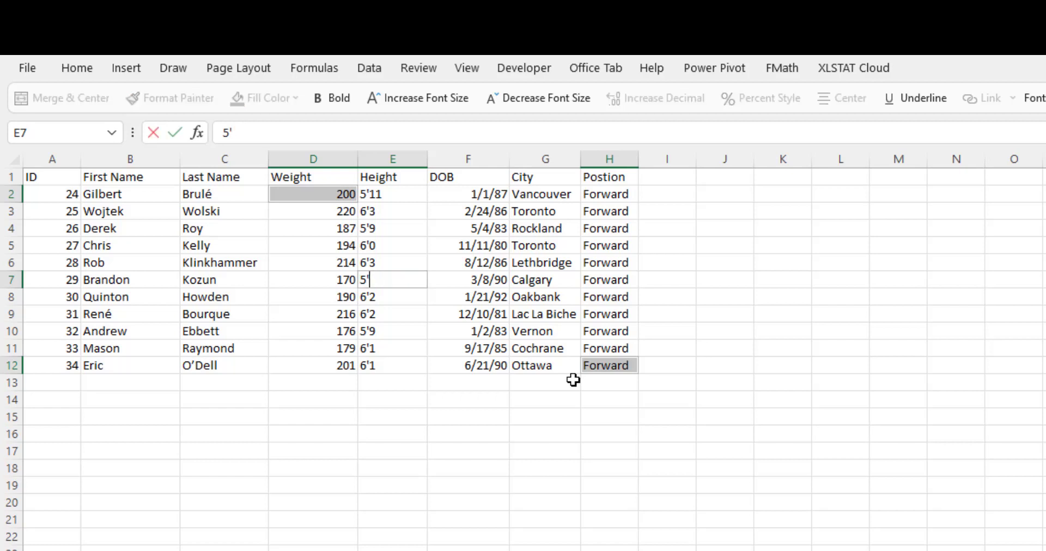
pyautogui.write('10"')
pyautogui.press('Return')
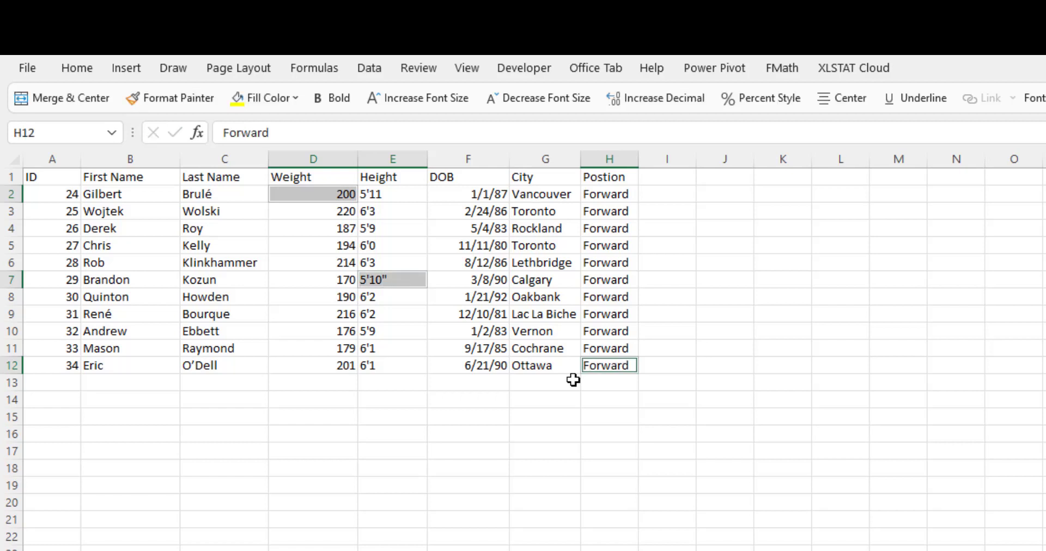
pyautogui.write('Goalie')
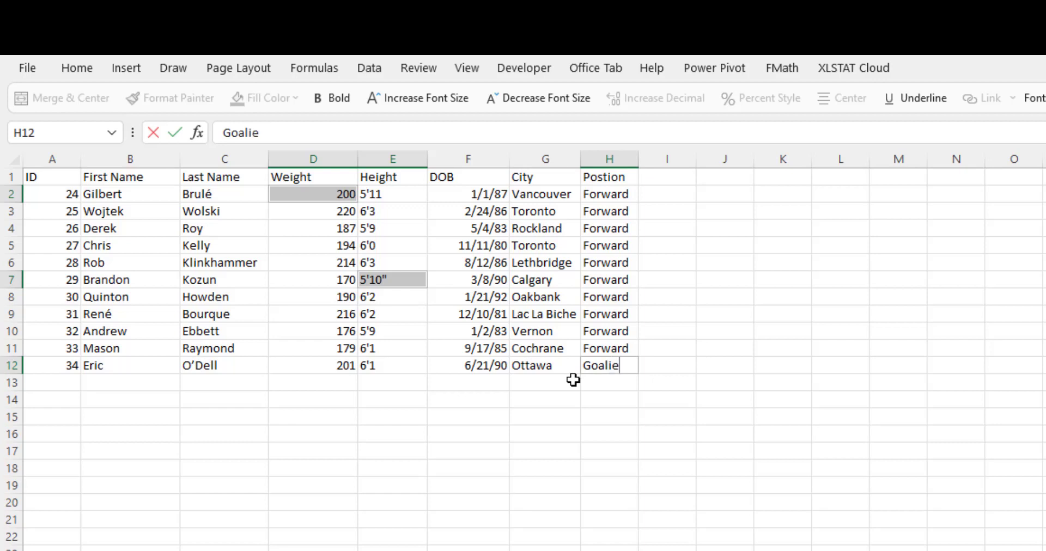
pyautogui.press('Return')
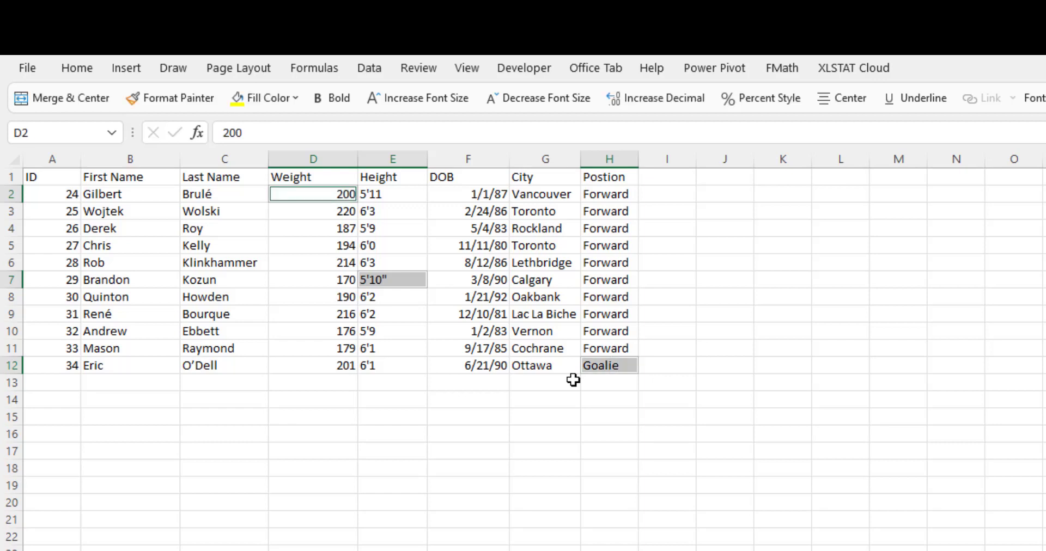
# Select cells D2, F7 and H10 together and name the selection wklypos.
pyautogui.click(566, 429)
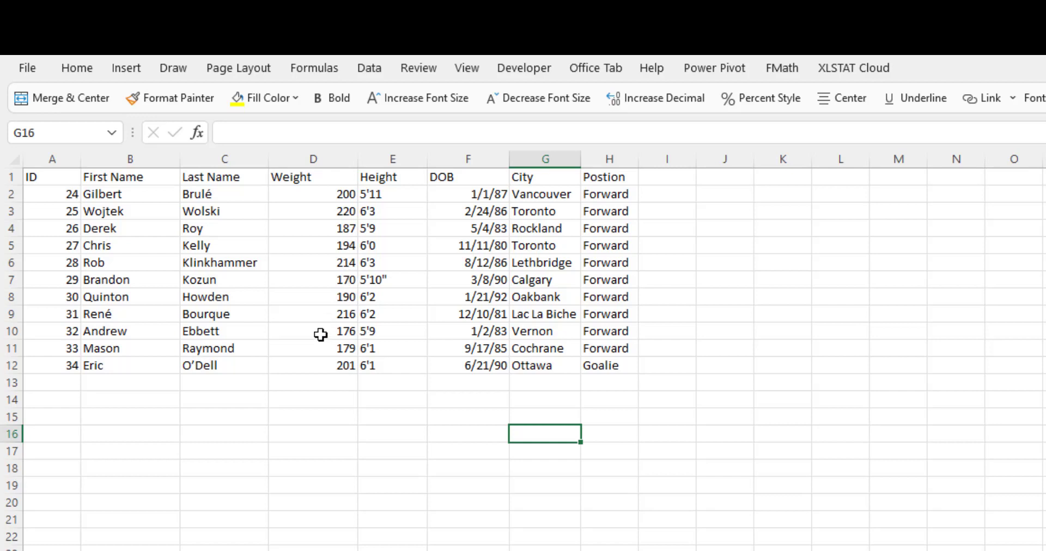
pyautogui.click(221, 249)
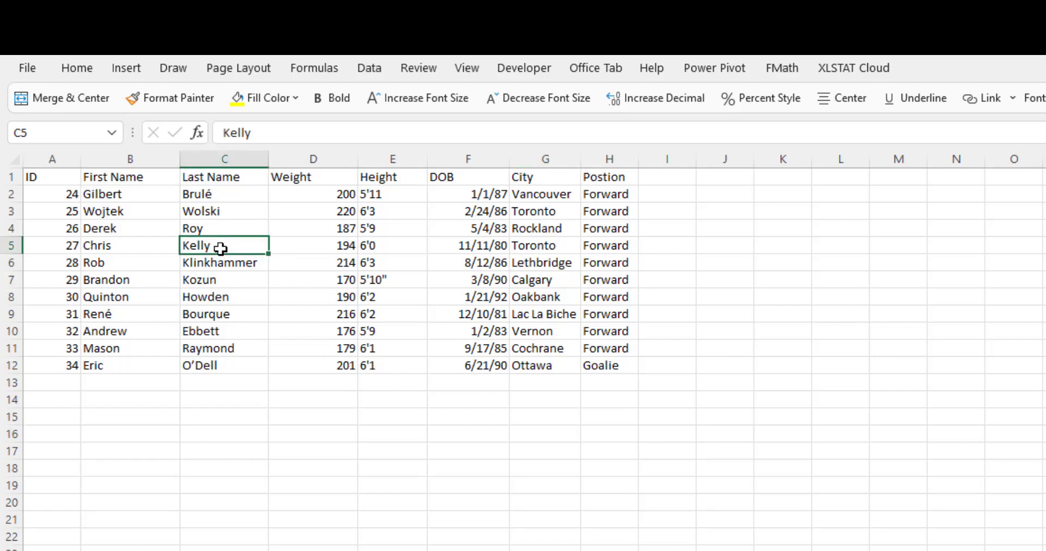
pyautogui.click(328, 195)
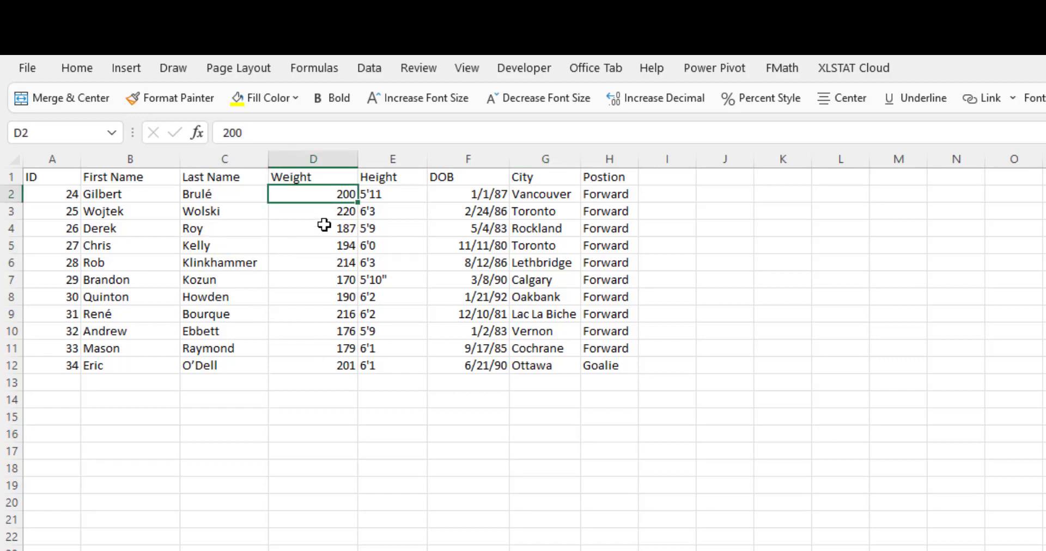
pyautogui.keyDown('ctrl'); pyautogui.click(468, 282); pyautogui.keyUp('ctrl')
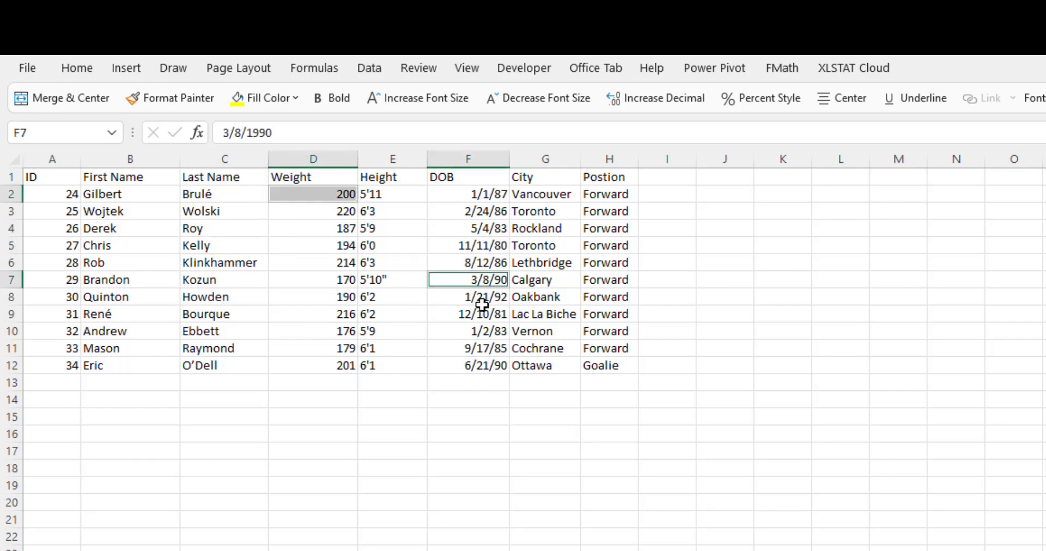
pyautogui.keyDown('ctrl'); pyautogui.click(606, 334); pyautogui.keyUp('ctrl')
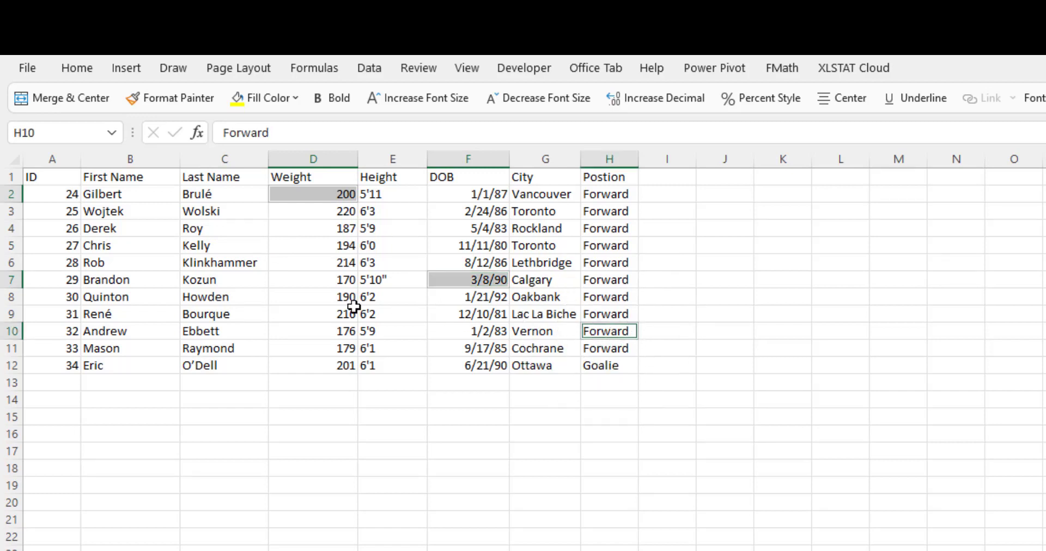
pyautogui.click(76, 136)
pyautogui.write('wkly')
pyautogui.write('pos')
pyautogui.press('Return')
# Reselect the wklypos cells by choosing the name from the defined names list.
pyautogui.click(191, 492)
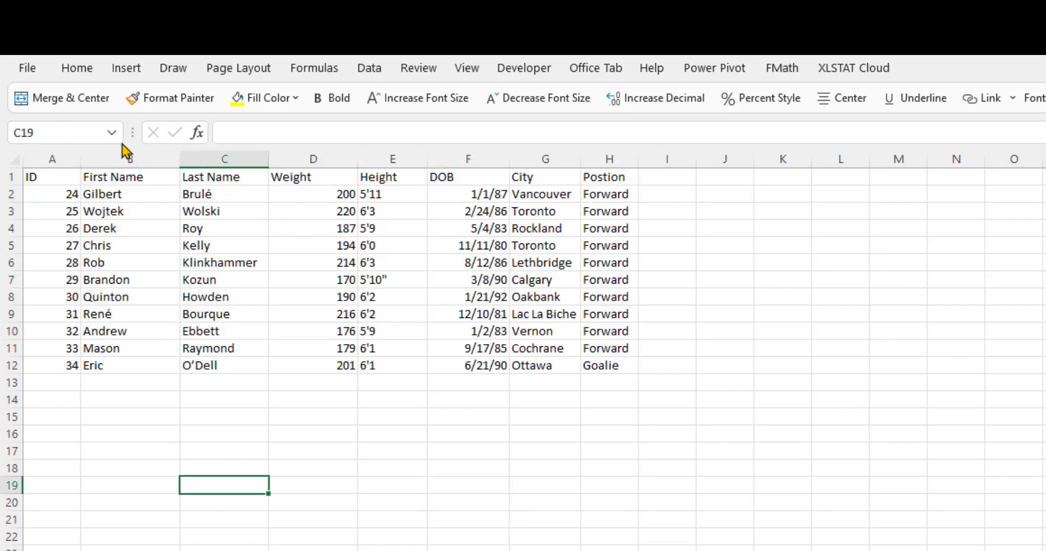
pyautogui.click(111, 133)
pyautogui.click(77, 151)
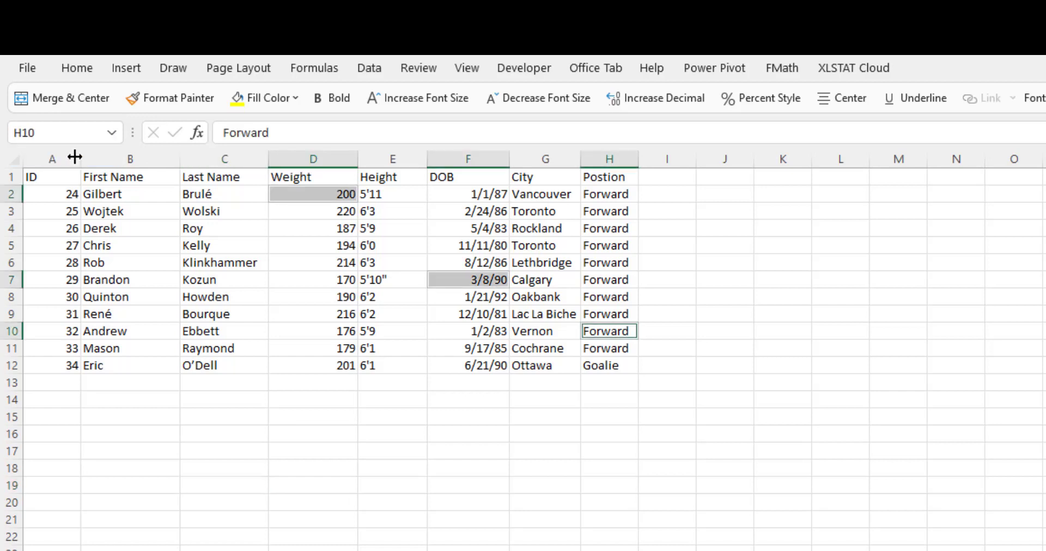
# Select the player records A2:H12 and name the range TeamRoster.
pyautogui.click(159, 416)
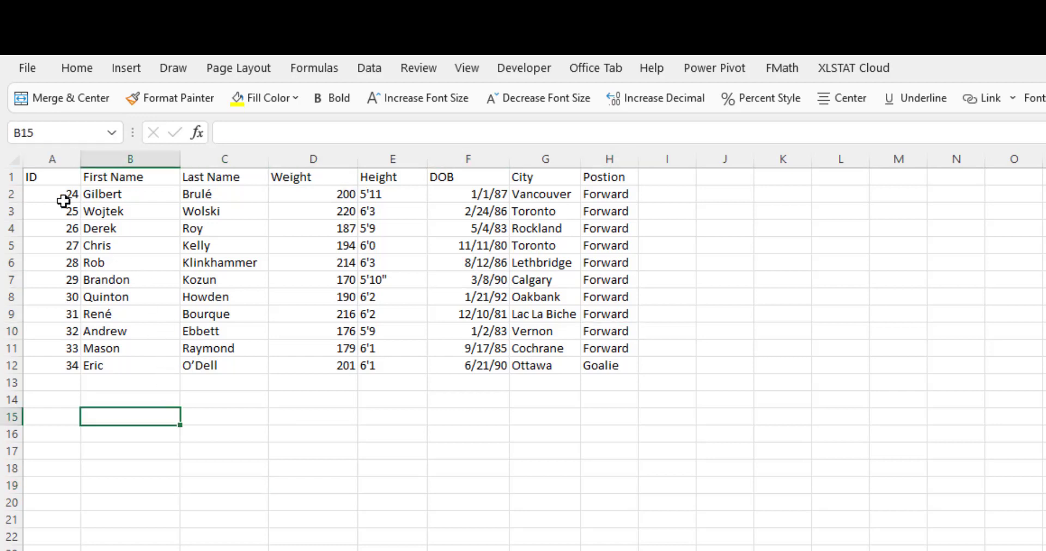
pyautogui.moveTo(63, 196); pyautogui.dragTo(612, 373)
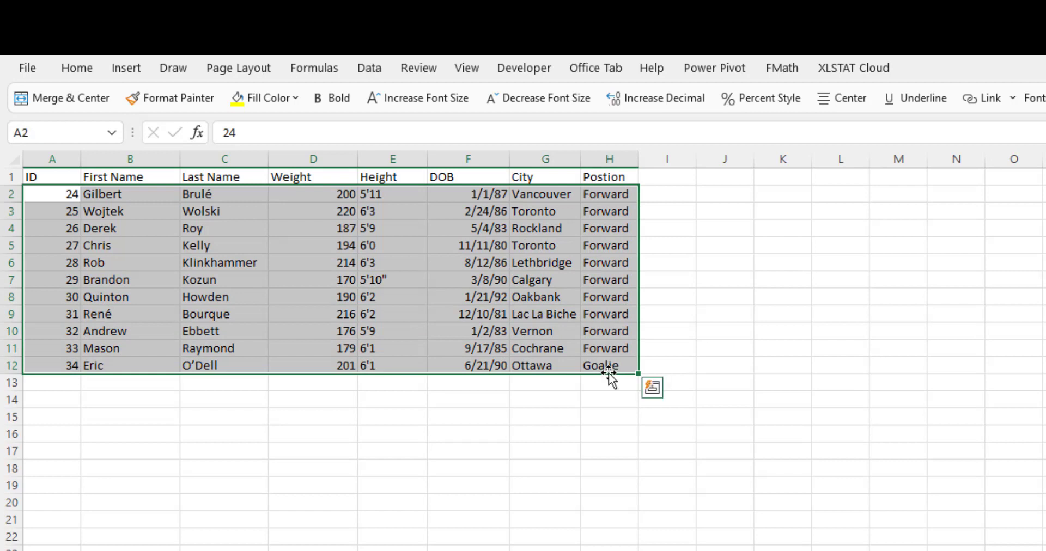
pyautogui.click(43, 132)
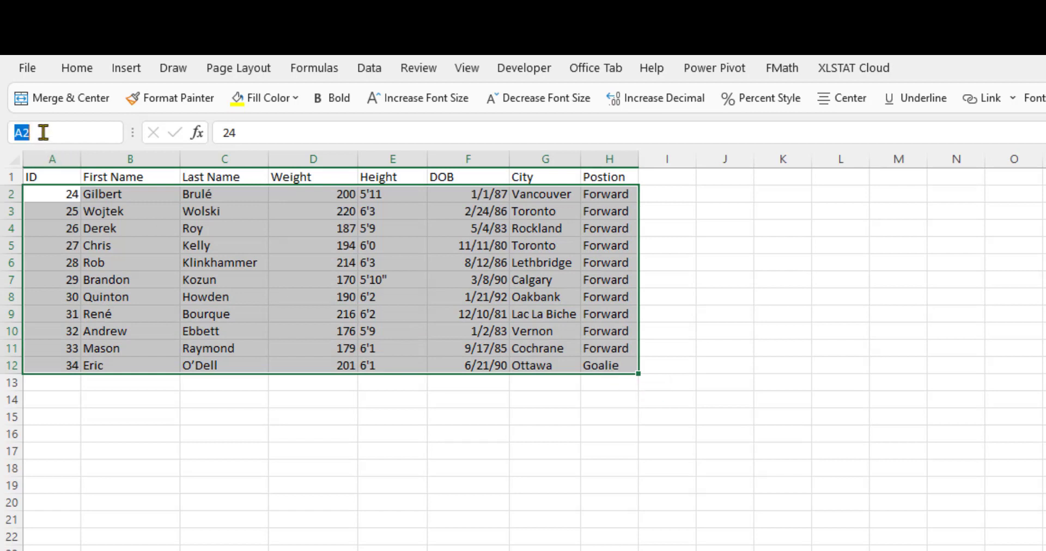
pyautogui.write('Team_Roster')
pyautogui.press('Return')
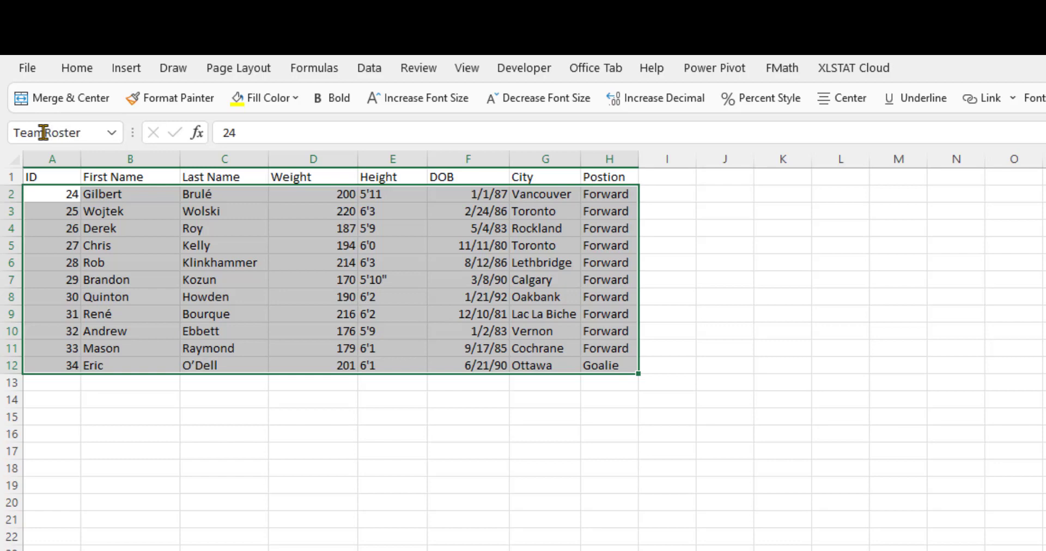
# Reselect the TeamRoster range from the defined names list, then clear the selection.
pyautogui.click(187, 418)
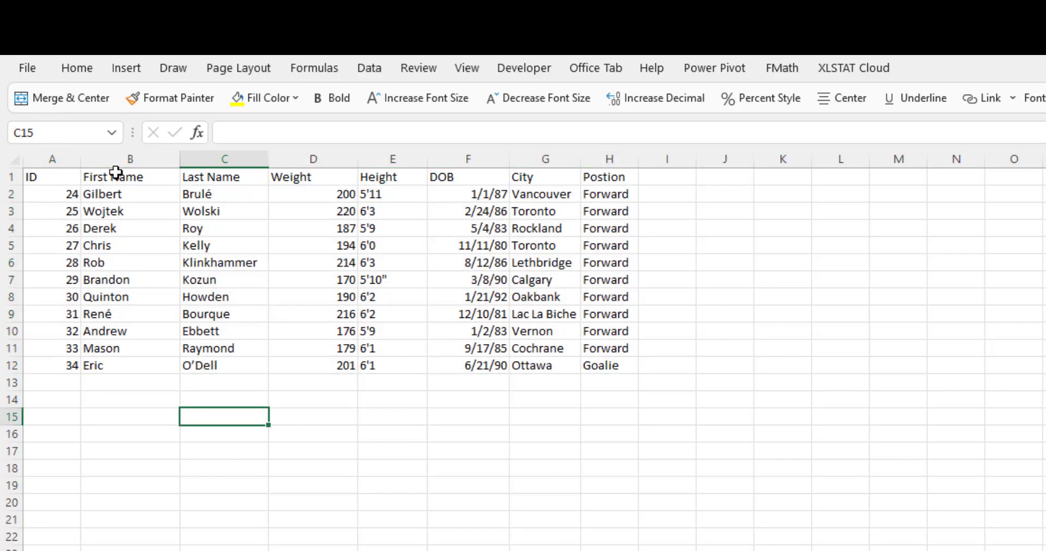
pyautogui.click(112, 133)
pyautogui.click(93, 158)
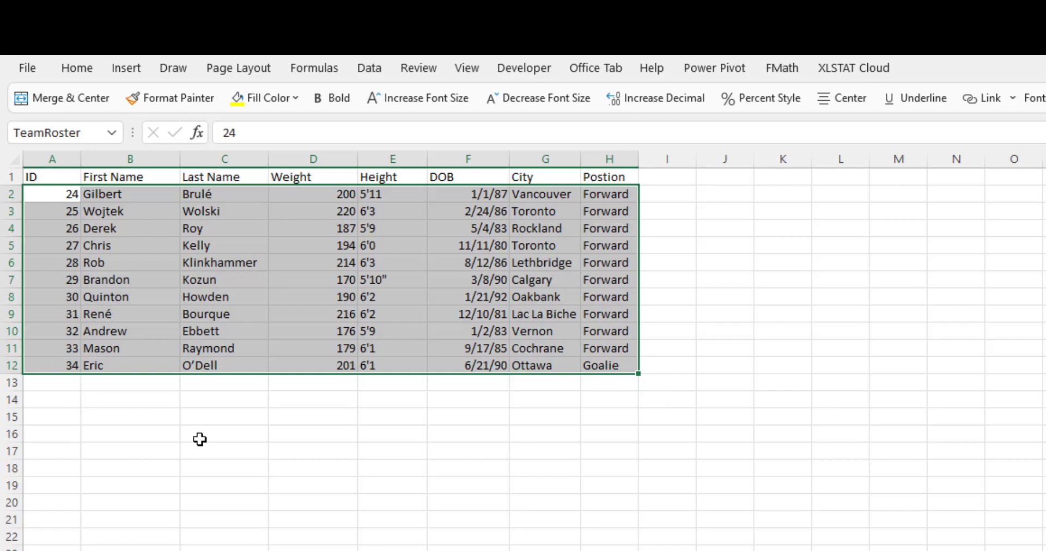
pyautogui.click(292, 450)
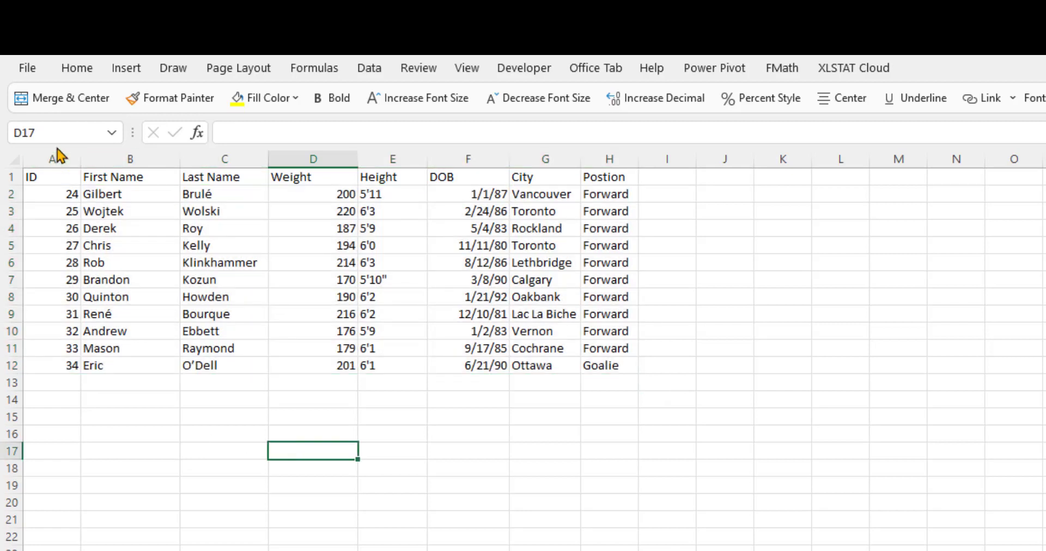
pyautogui.click(64, 131)
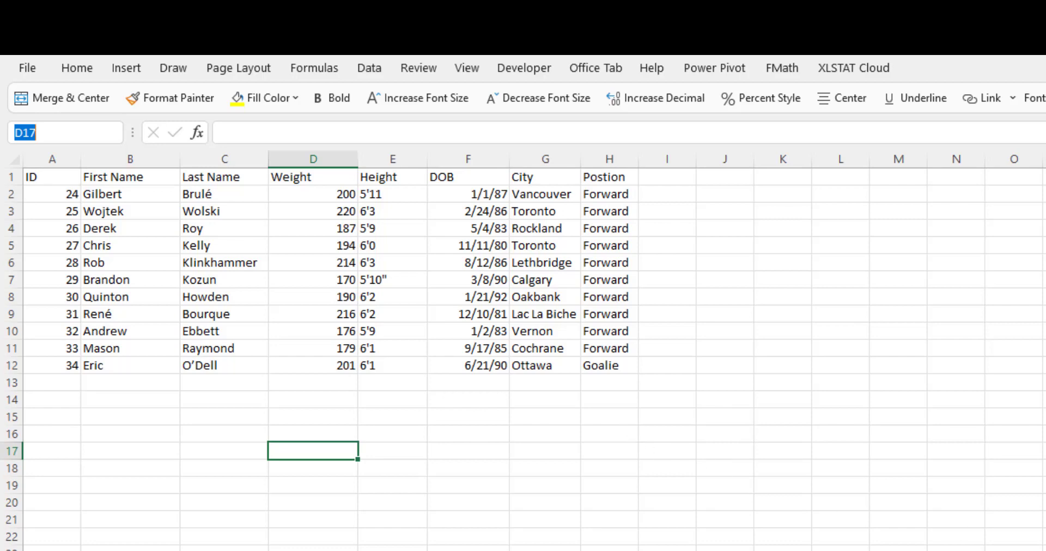
pyautogui.hscroll(3, 534, 354)
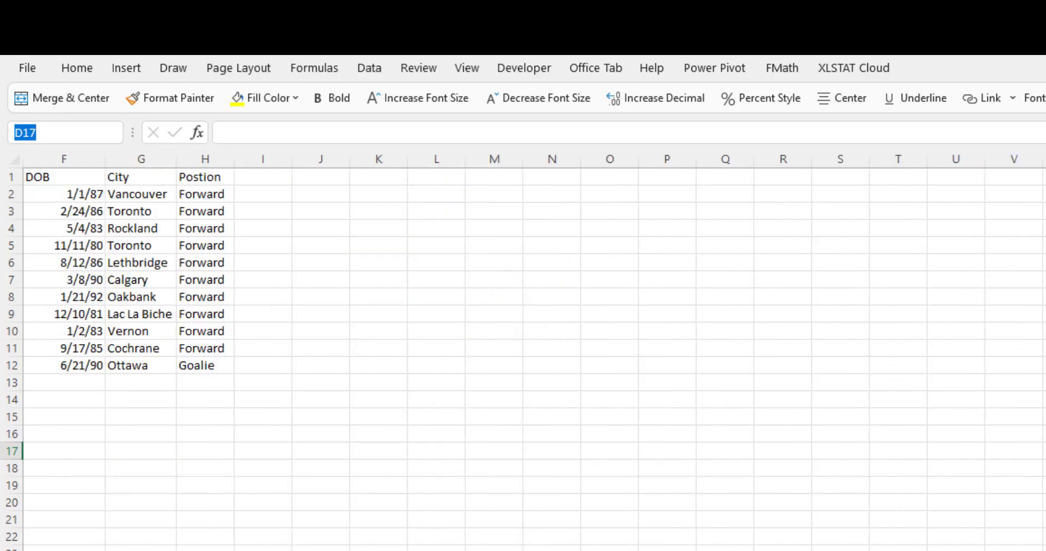
pyautogui.hscroll(-3, 534, 354)
# Select D2 and move the active cell rightward along row 2 out to column DB.
pyautogui.click(277, 193)
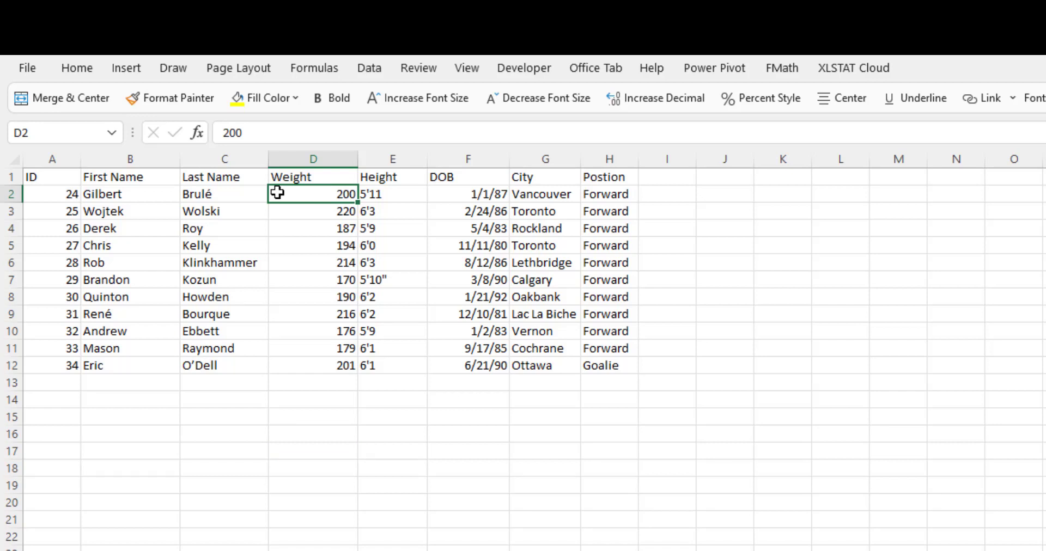
pyautogui.press('Right')
pyautogui.press('Right')
pyautogui.press('Right')
pyautogui.press('Right')
pyautogui.press('Right')
pyautogui.press('Right')
pyautogui.press('Right')
pyautogui.press('Right')
pyautogui.press('Right')
pyautogui.press('Right')
pyautogui.press('Right')
pyautogui.press('Right')
pyautogui.press('Right')
pyautogui.press('Right')
pyautogui.press('Right')
pyautogui.press('Right')
pyautogui.press('Right')
pyautogui.press('Right')
pyautogui.press('Right')
pyautogui.press('Right')
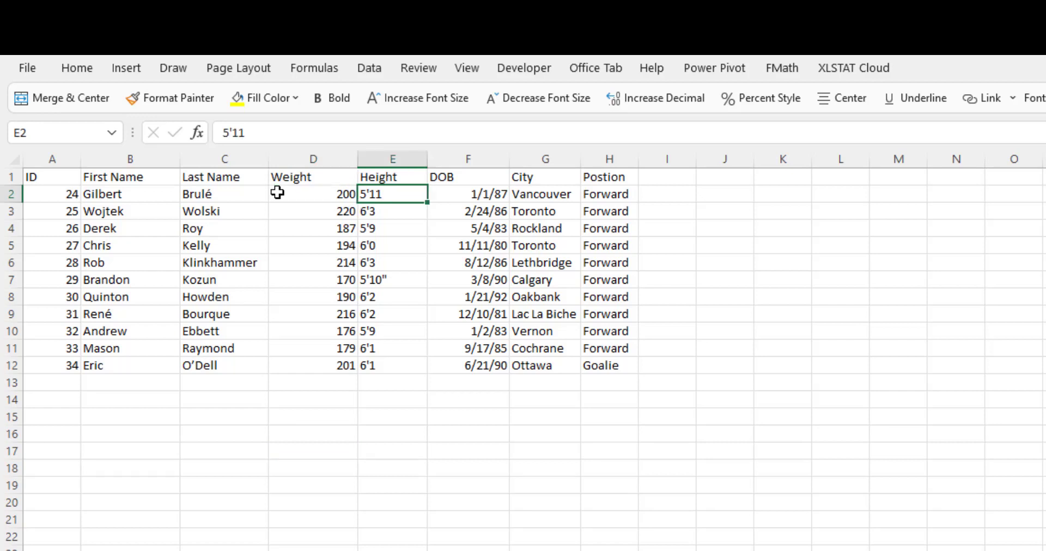
pyautogui.press('Right')
pyautogui.press('Right')
pyautogui.press('Right')
pyautogui.press('Right')
pyautogui.press('Right')
pyautogui.press('Right')
pyautogui.press('Right')
pyautogui.press('Right')
pyautogui.press('Right')
pyautogui.press('Right')
pyautogui.press('Right')
pyautogui.press('Right')
pyautogui.press('Right')
pyautogui.press('Right')
pyautogui.press('Right')
pyautogui.press('Right')
pyautogui.press('Right')
pyautogui.press('Right')
pyautogui.press('Right')
pyautogui.press('Right')
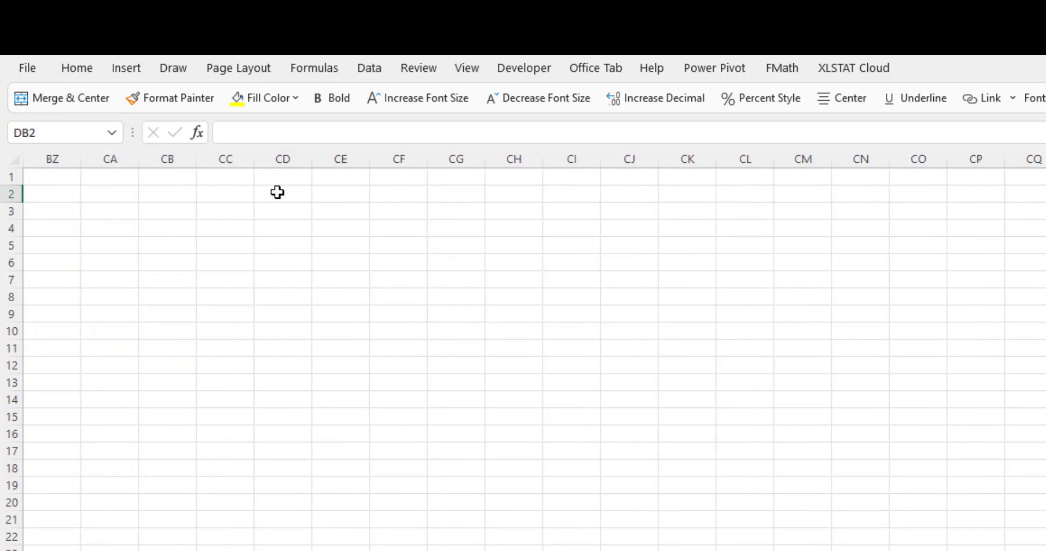
# Move the active cell down column DB to row 153.
pyautogui.press('Down')
pyautogui.press('Down')
pyautogui.press('Down')
pyautogui.press('Down')
pyautogui.press('Down')
pyautogui.press('Down')
pyautogui.press('Down')
pyautogui.press('Down')
pyautogui.press('Down')
pyautogui.press('Down')
pyautogui.press('Down')
pyautogui.press('Down')
pyautogui.press('Down')
pyautogui.press('Down')
pyautogui.press('Down')
pyautogui.press('Down')
pyautogui.press('Down')
pyautogui.press('Down')
pyautogui.press('Down')
pyautogui.press('Down')
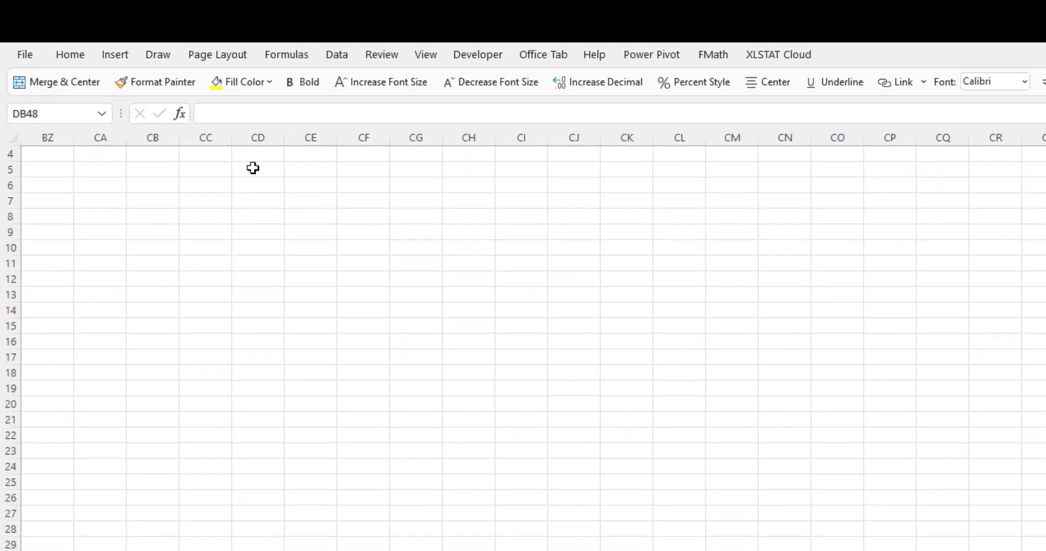
pyautogui.press('Down')
pyautogui.press('Down')
pyautogui.press('Down')
pyautogui.press('Down')
pyautogui.press('Down')
pyautogui.press('Down')
pyautogui.press('Down')
pyautogui.press('Down')
pyautogui.press('Down')
pyautogui.press('Down')
pyautogui.press('Down')
pyautogui.press('Down')
pyautogui.press('Down')
pyautogui.press('Down')
pyautogui.press('Down')
pyautogui.press('Down')
pyautogui.press('Down')
pyautogui.press('Down')
pyautogui.press('Down')
pyautogui.press('Down')
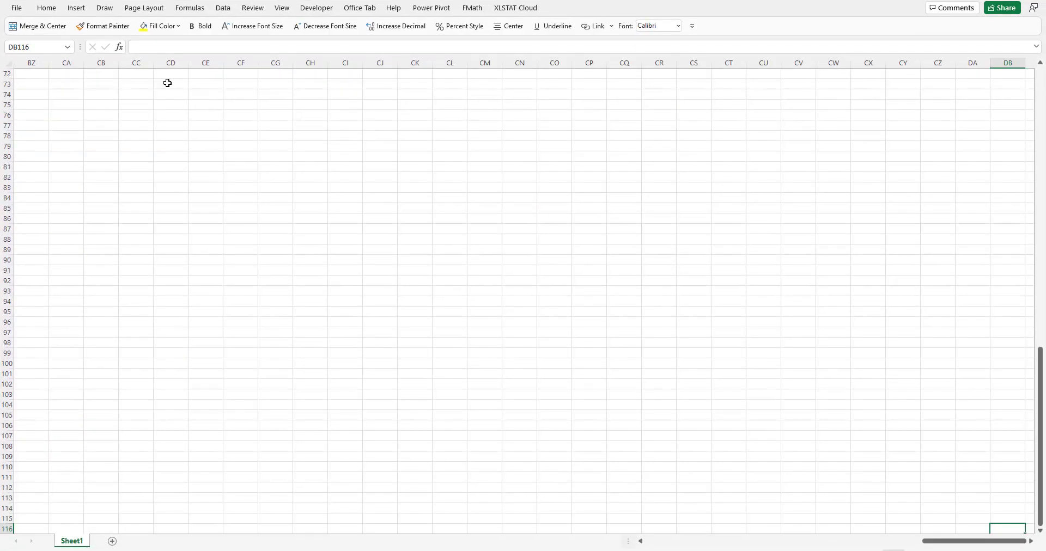
pyautogui.press('Down')
pyautogui.press('Down')
pyautogui.press('Down')
pyautogui.press('Down')
pyautogui.press('Down')
pyautogui.press('Down')
pyautogui.press('Down')
pyautogui.press('Down')
pyautogui.press('Down')
pyautogui.press('Down')
pyautogui.press('Down')
pyautogui.press('Down')
pyautogui.press('Down')
pyautogui.press('Down')
pyautogui.press('Down')
pyautogui.press('Down')
pyautogui.press('Down')
pyautogui.press('Down')
pyautogui.press('Down')
pyautogui.press('Down')
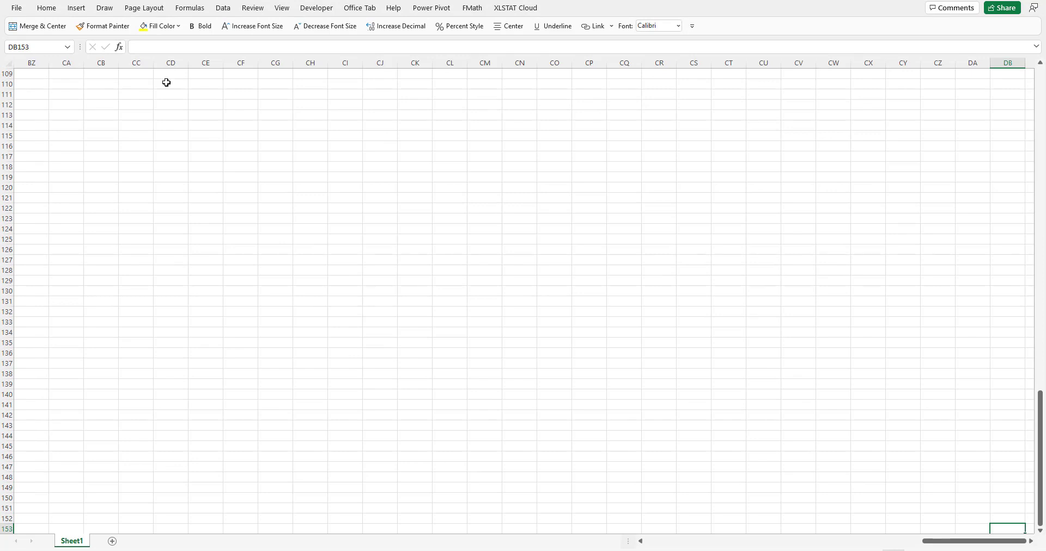
# Name the active cell DB153 Foundit.
pyautogui.click(51, 48)
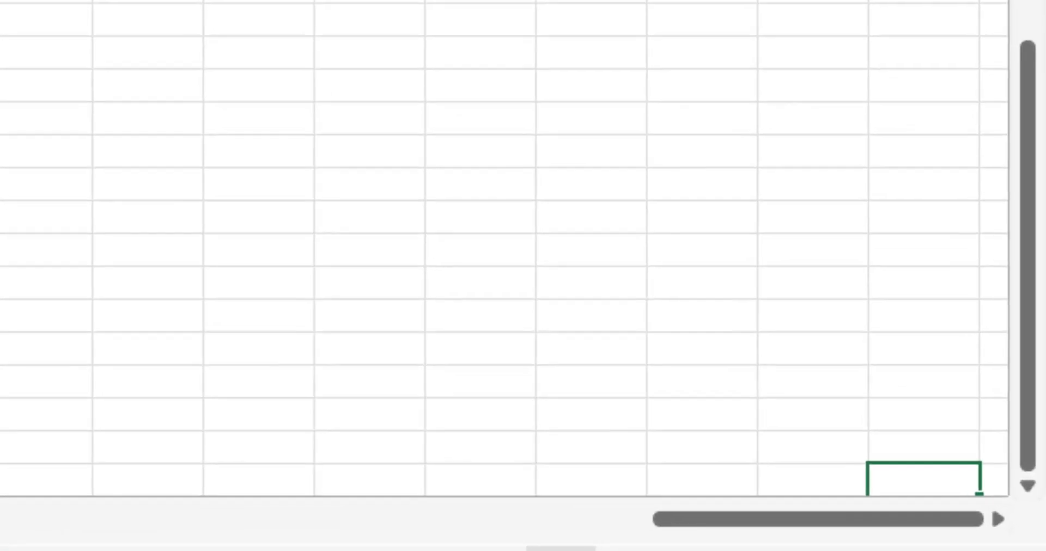
pyautogui.write('F')
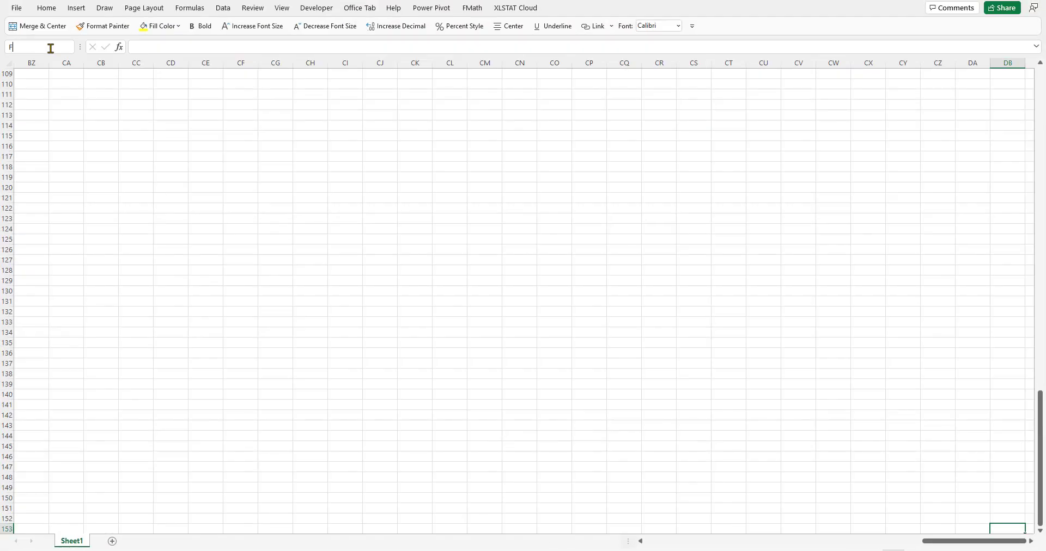
pyautogui.write('oundit')
# Jump from DB153 up to row 1 and across to cell A1 at the start of the data.
pyautogui.hotkey('ctrl', 'Up')
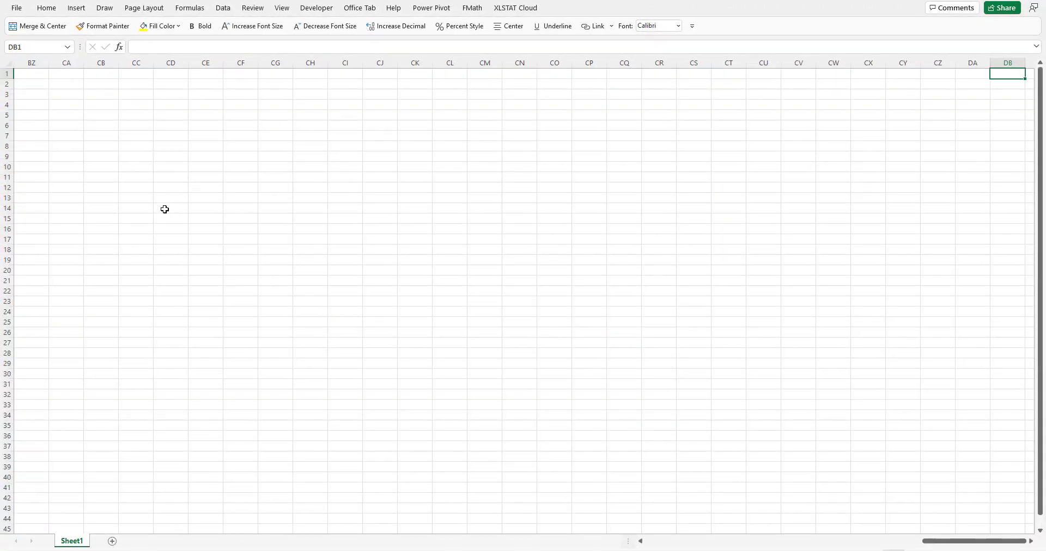
pyautogui.hotkey('ctrl', 'Left')
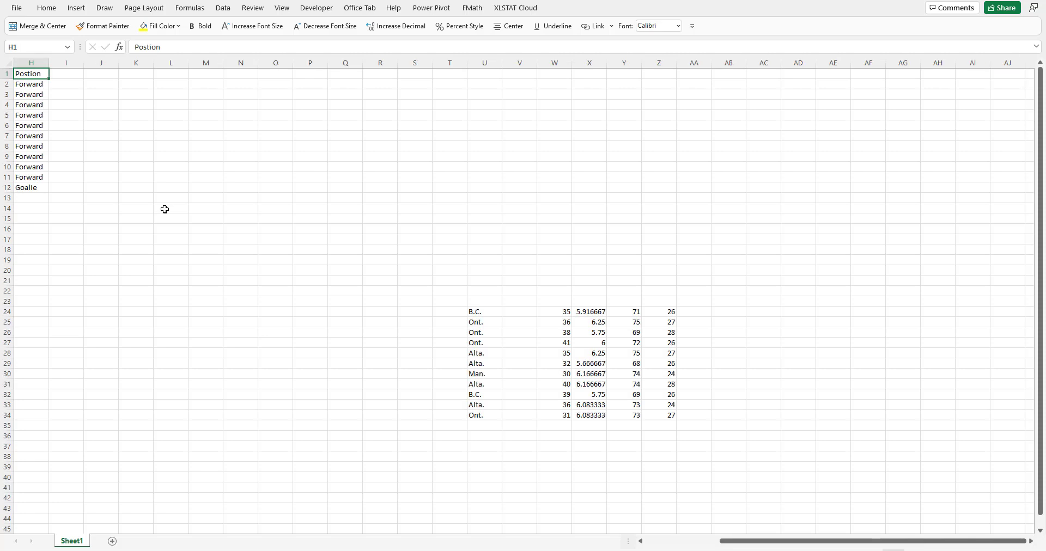
pyautogui.hotkey('ctrl', 'Left')
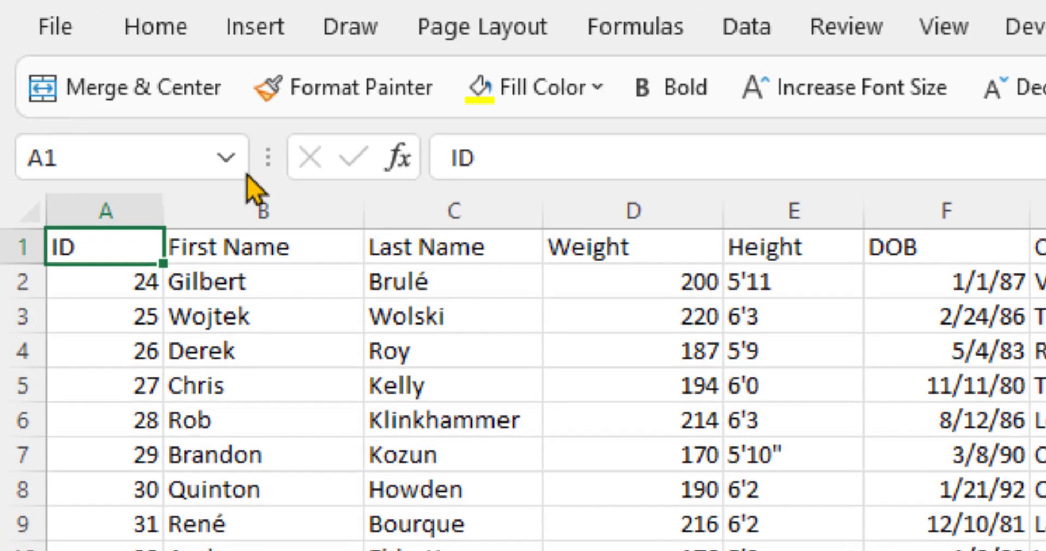
# Go to the Foundit cell from the defined names list and fill it yellow.
pyautogui.click(226, 158)
pyautogui.click(190, 215)
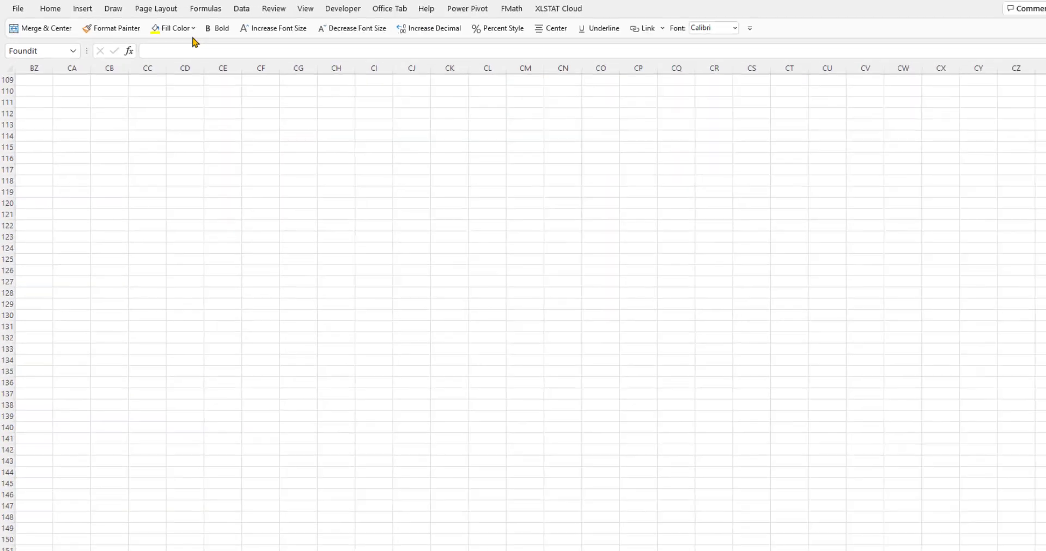
pyautogui.click(544, 95)
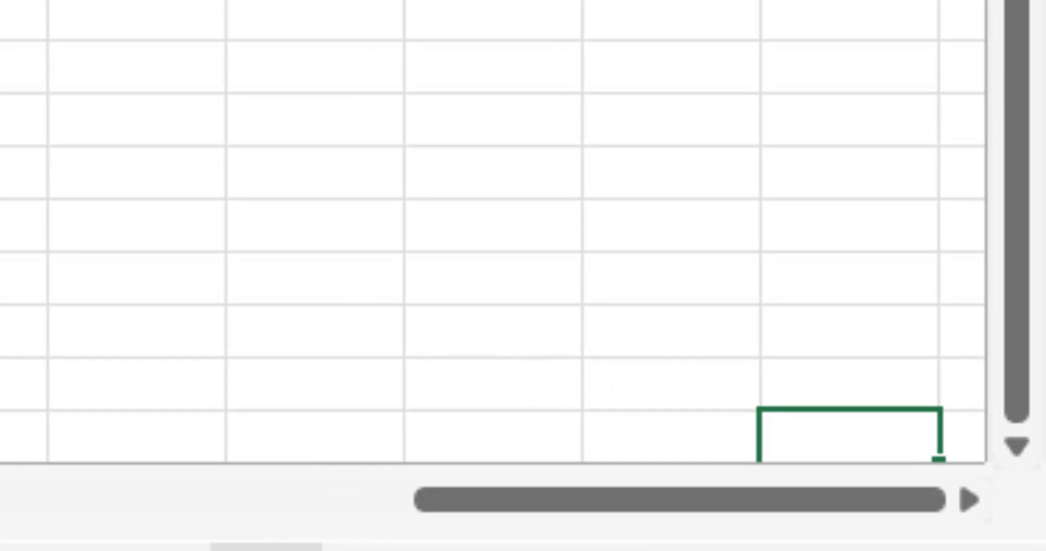
pyautogui.click(173, 115)
# Select cell DM138 and name it otherspot.
pyautogui.scroll(-6, 1011, 357)
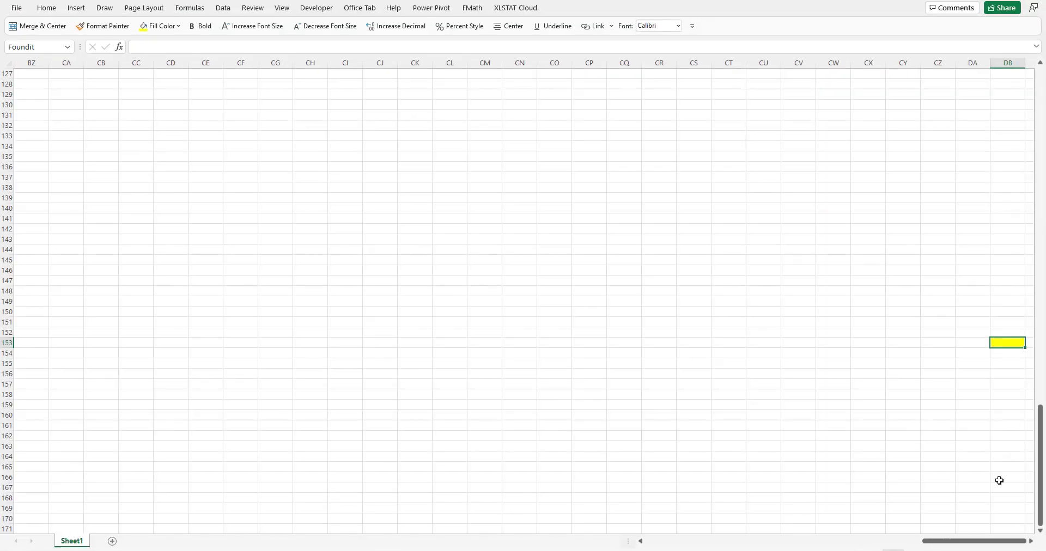
pyautogui.click(1031, 541)
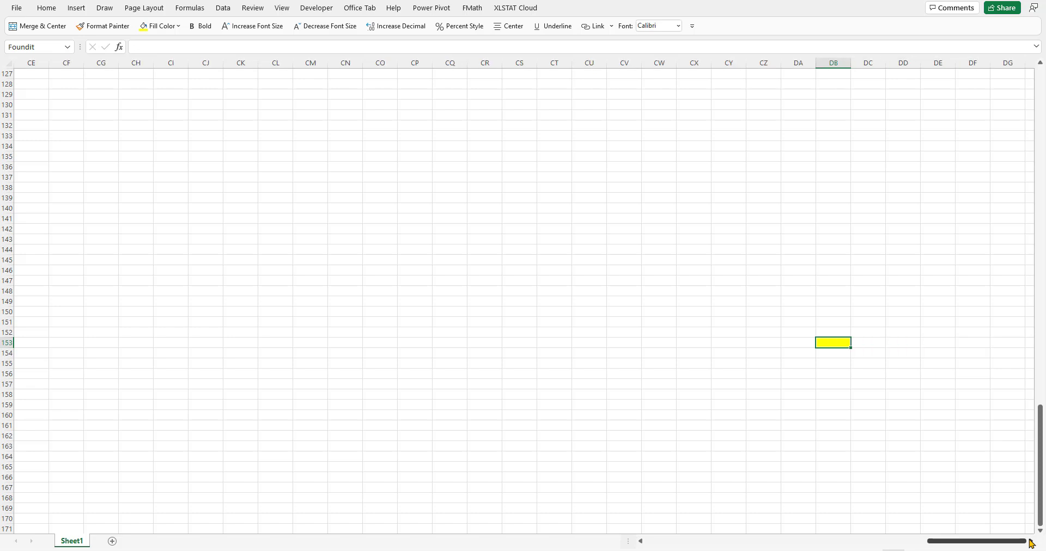
pyautogui.click(1031, 541)
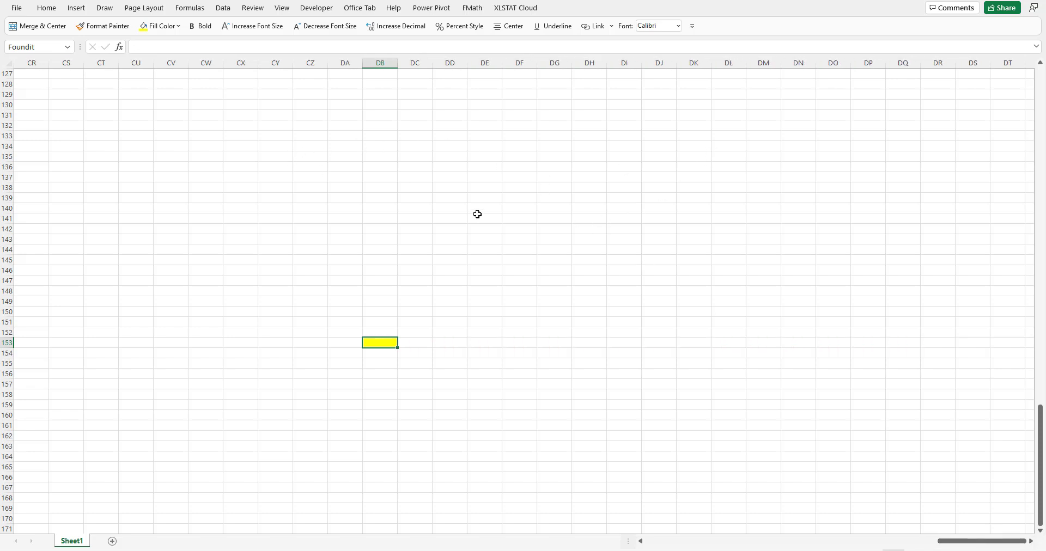
pyautogui.click(371, 217)
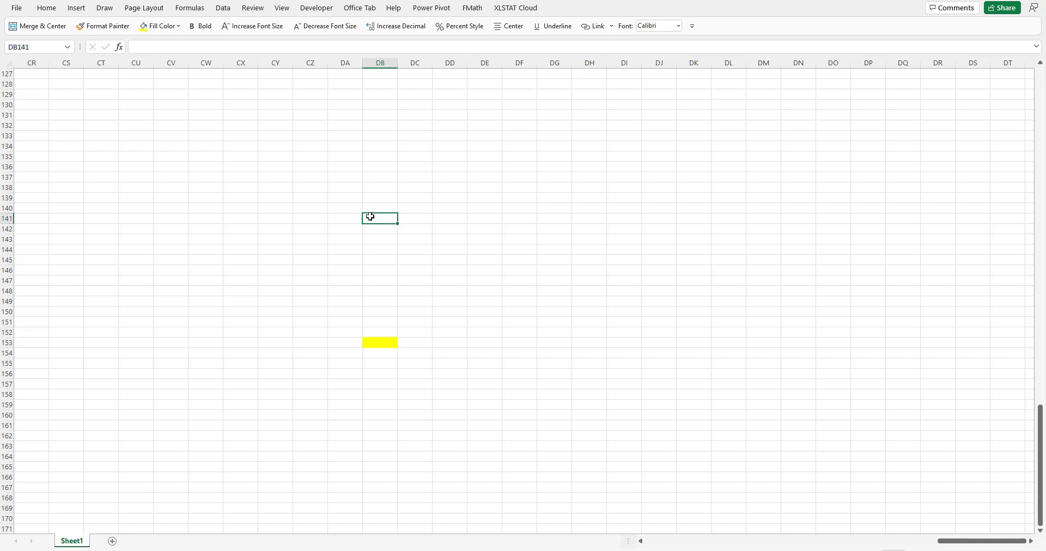
pyautogui.click(357, 105)
pyautogui.click(252, 112)
pyautogui.click(254, 175)
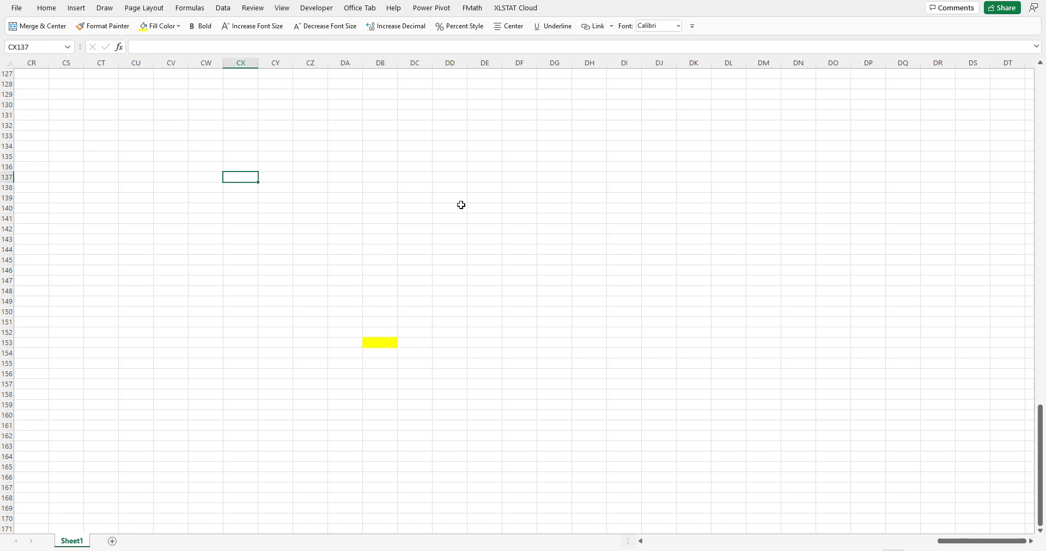
pyautogui.click(516, 196)
pyautogui.click(778, 187)
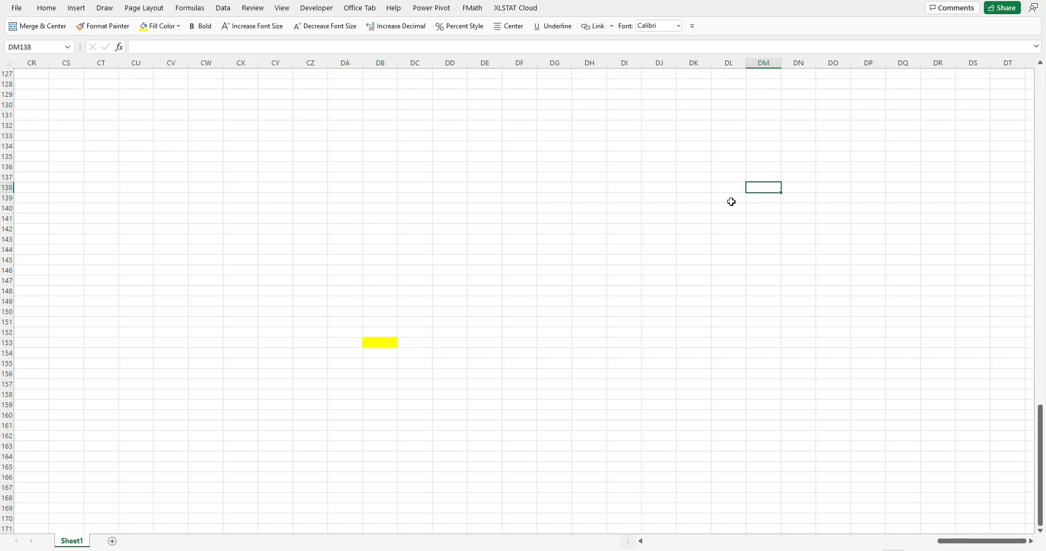
pyautogui.click(56, 46)
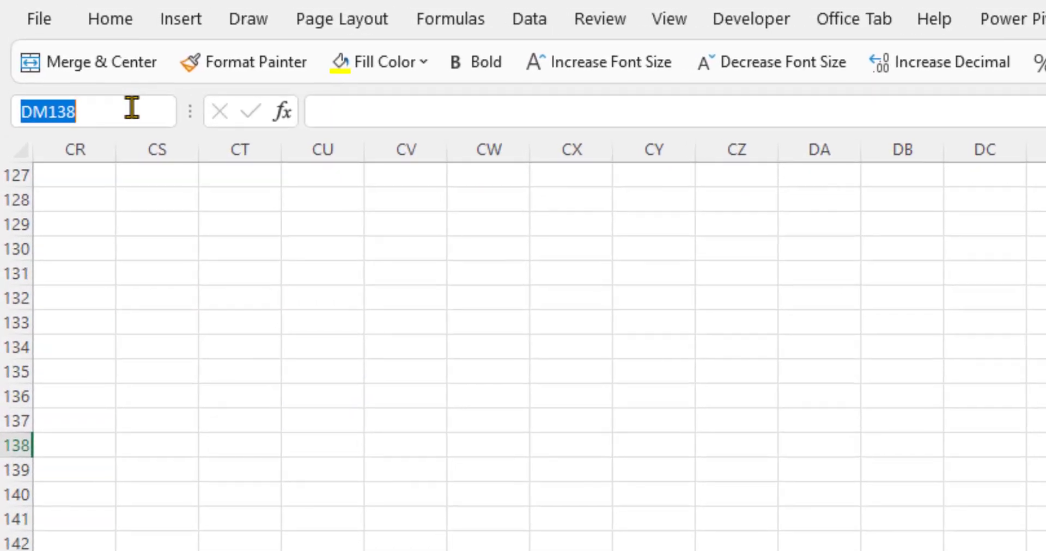
pyautogui.write('otherspot')
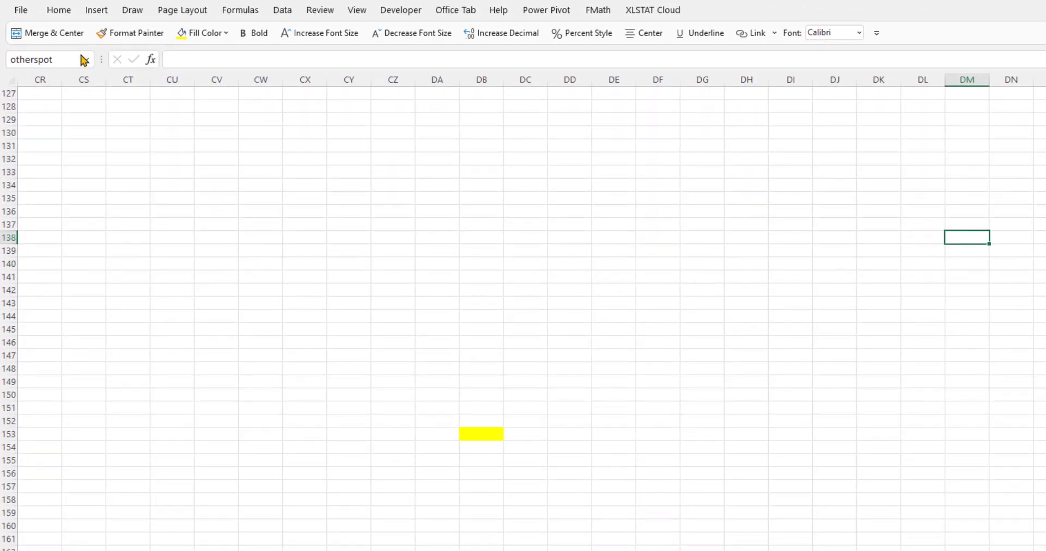
# Jump to otherspot and then to TeamRoster using the defined names list.
pyautogui.click(86, 58)
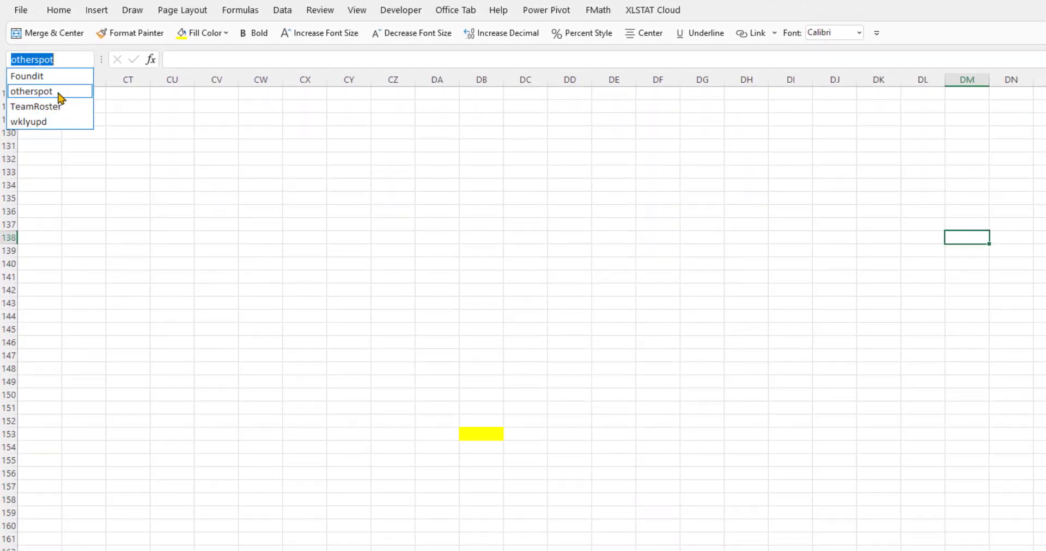
pyautogui.click(58, 92)
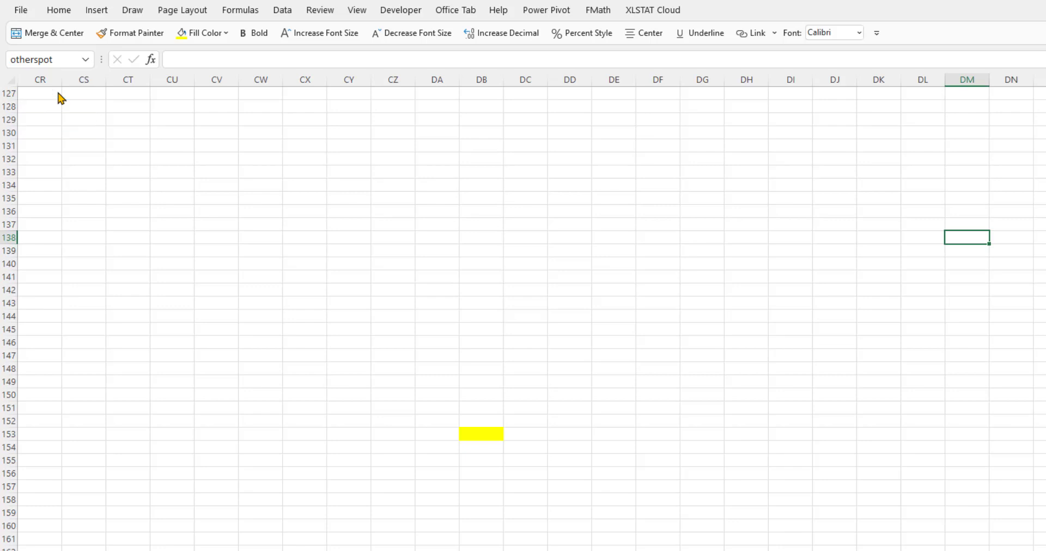
pyautogui.click(89, 61)
pyautogui.click(76, 106)
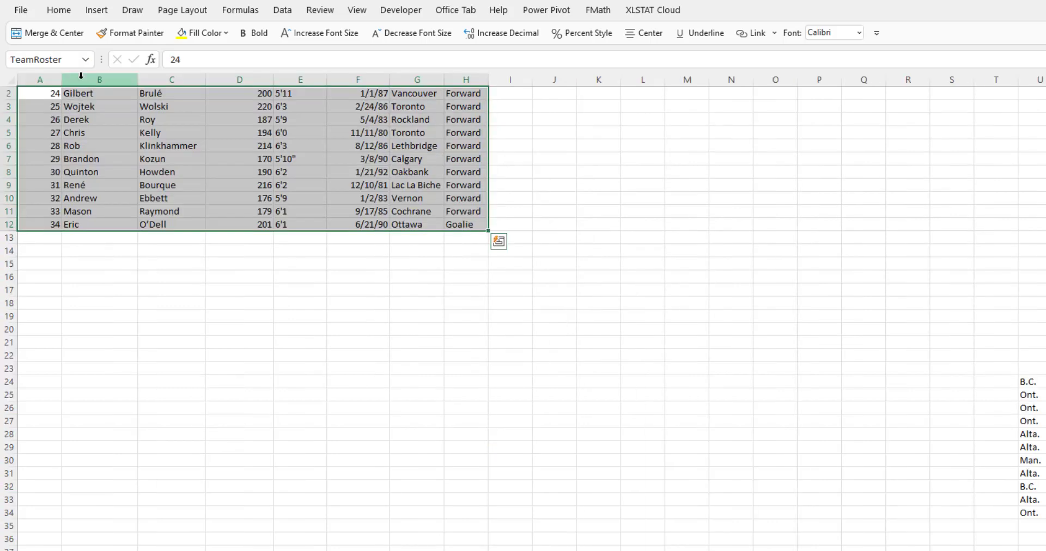
# Jump to the wklyupd cells and then to the Foundit cell from the defined names list.
pyautogui.click(88, 60)
pyautogui.click(74, 122)
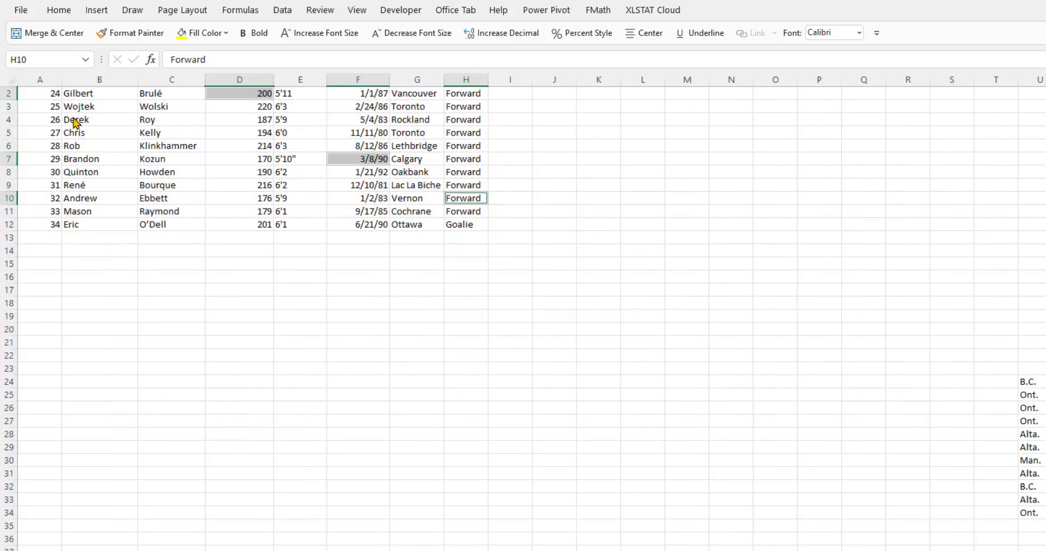
pyautogui.click(90, 61)
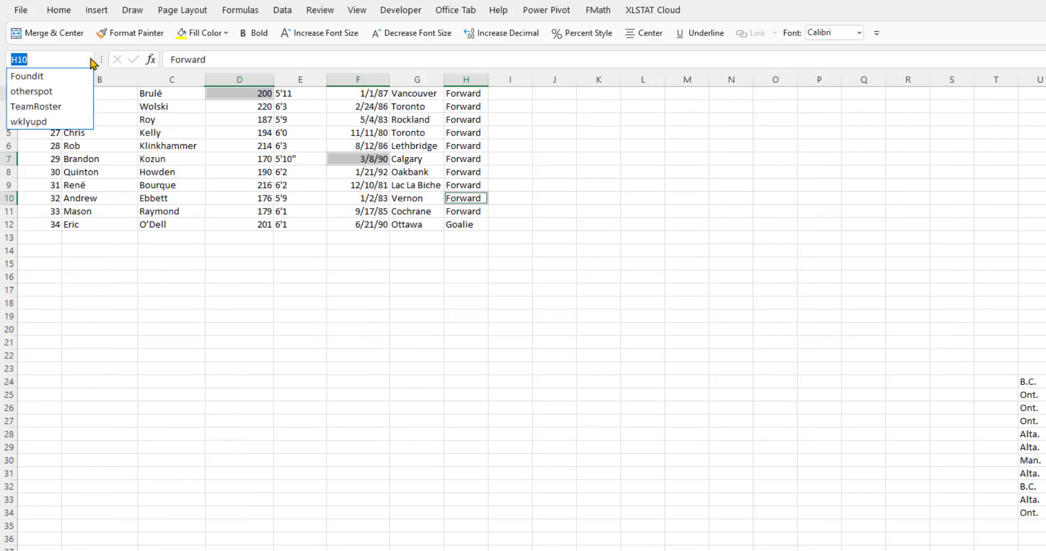
pyautogui.click(76, 77)
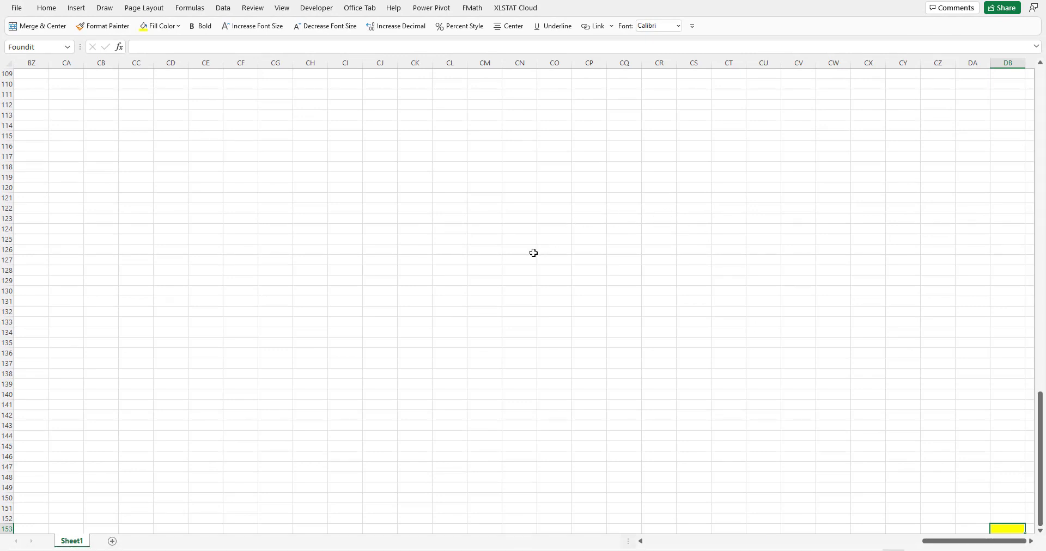
# Return to the top-left of the sheet and select cell E8 in the Height column.
pyautogui.click(1042, 102)
pyautogui.click(1042, 102)
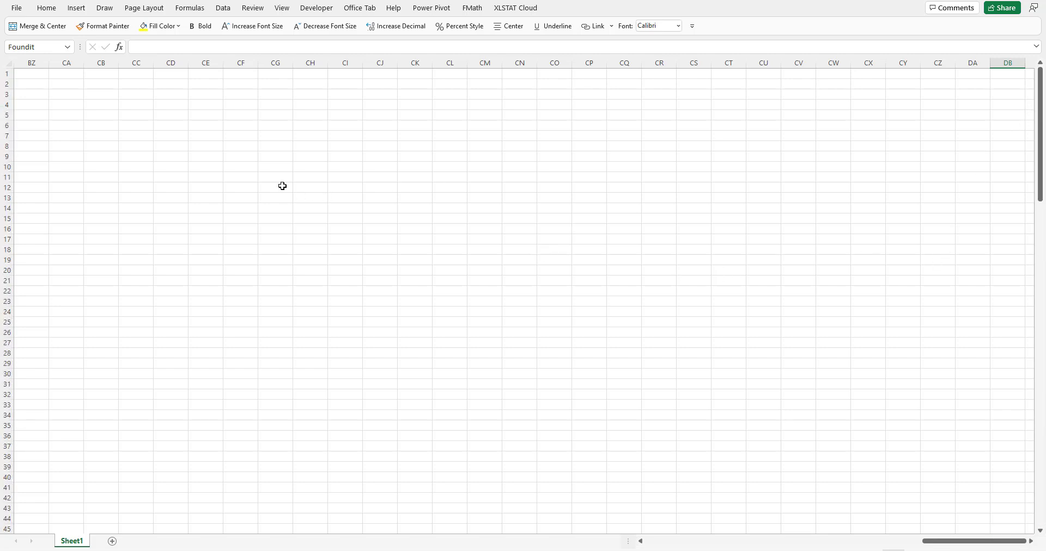
pyautogui.moveTo(959, 541); pyautogui.dragTo(680, 541)
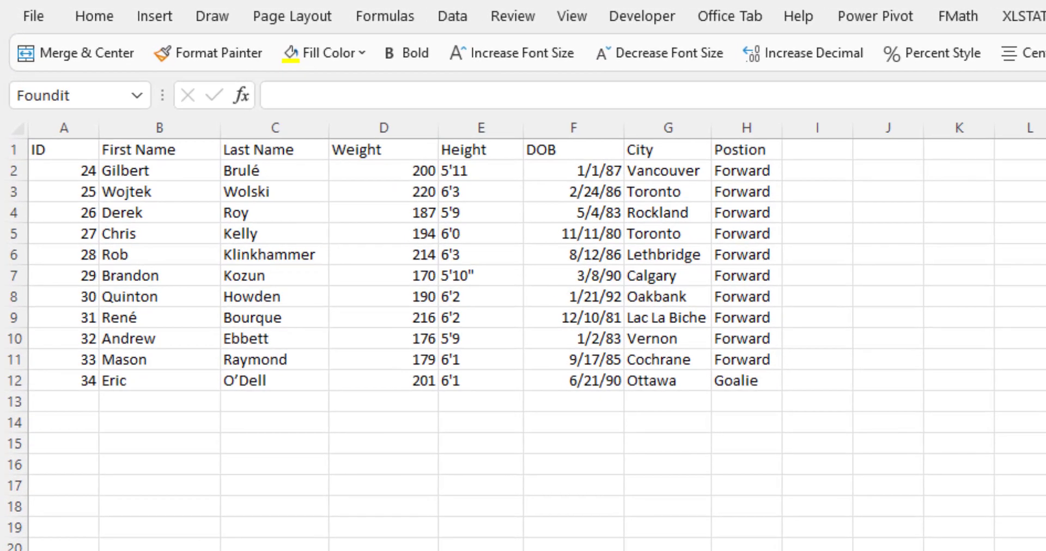
pyautogui.click(507, 295)
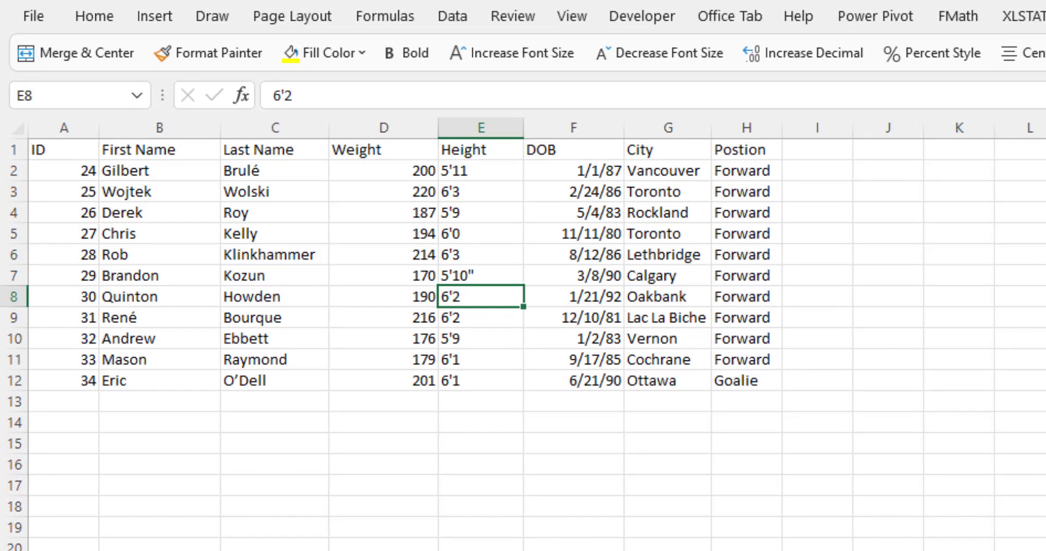
# Open the Name Manager, inspect the wklyupd name's references, and close the dialog.
pyautogui.hotkey('ctrl', 'End')
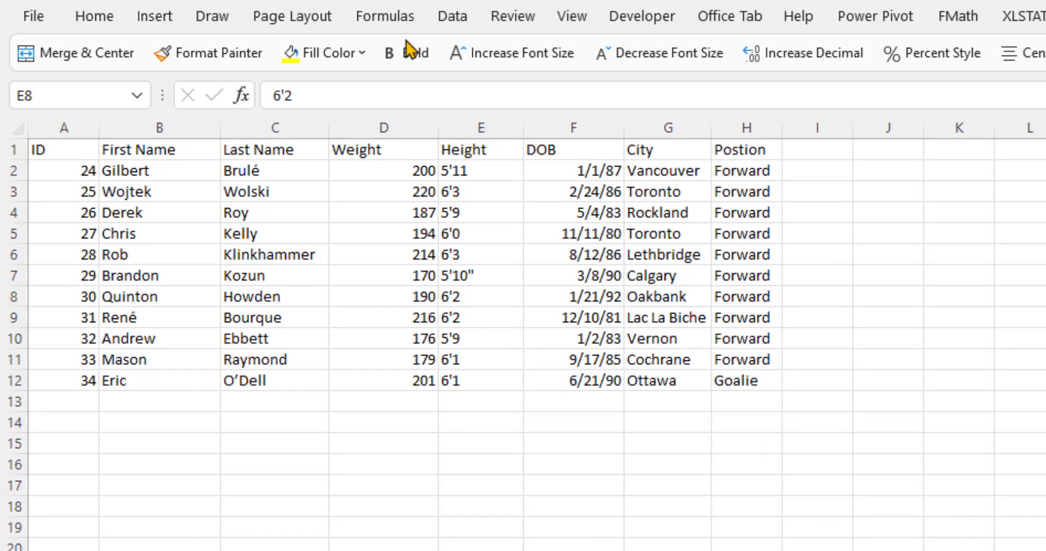
pyautogui.click(399, 19)
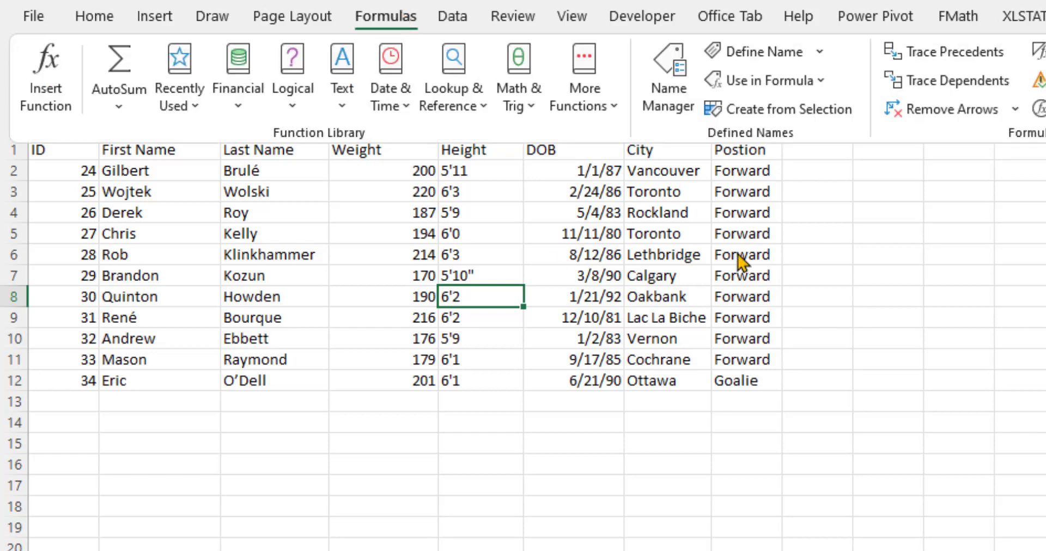
pyautogui.click(666, 83)
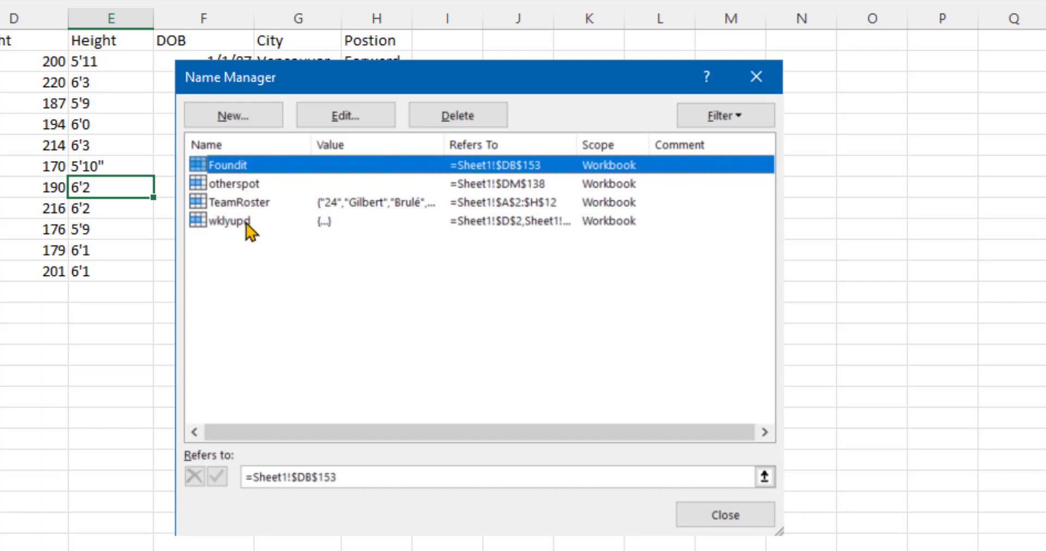
pyautogui.click(229, 221)
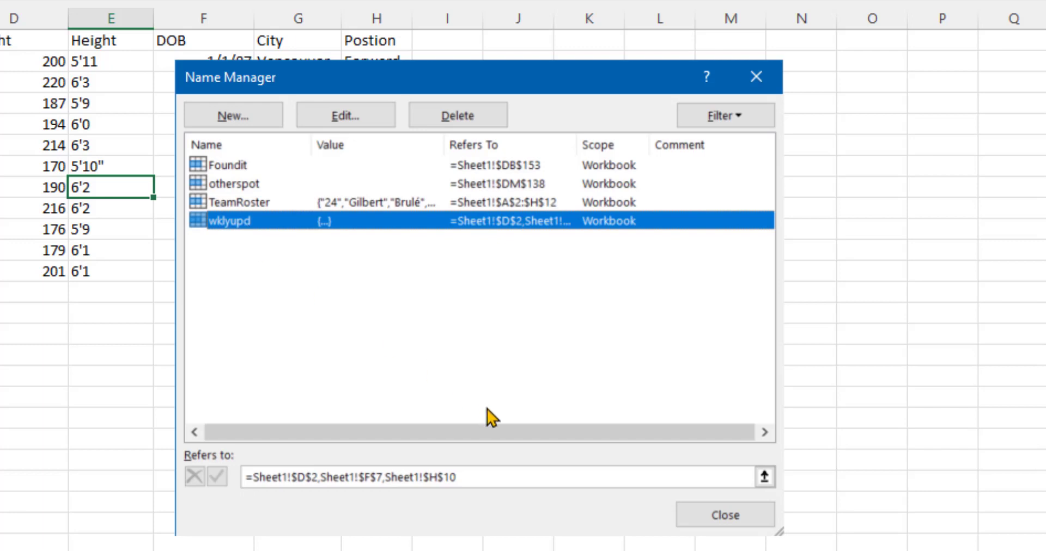
pyautogui.click(702, 524)
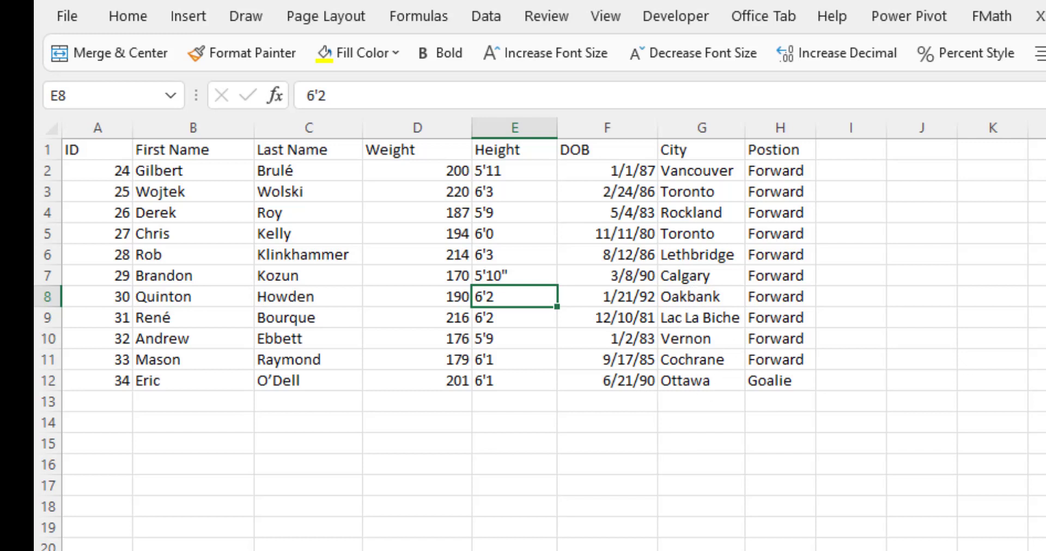
# Select cell E12 and scroll the sheet to the right.
pyautogui.click(498, 382)
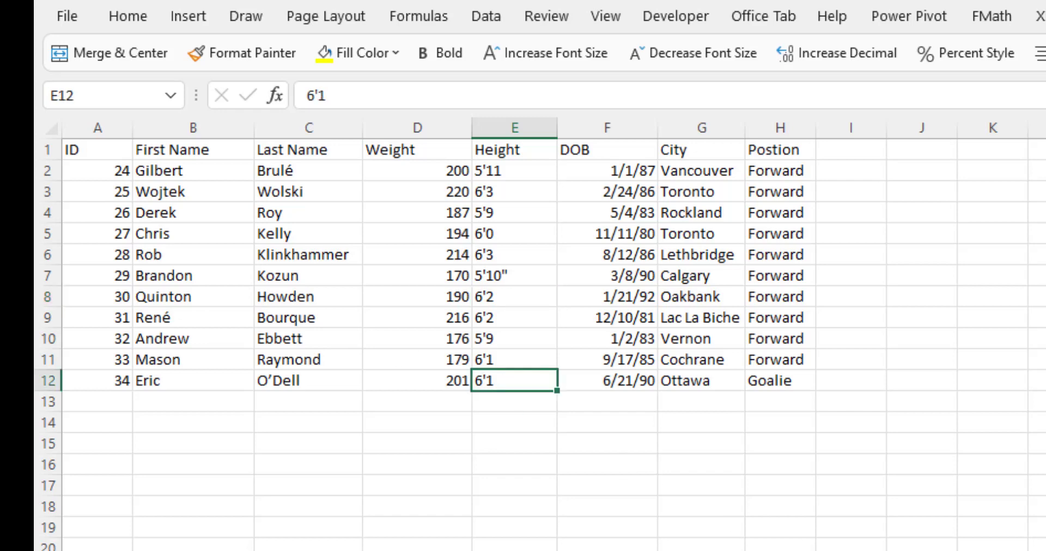
pyautogui.hotkey('alt', 'Tab')
pyautogui.hscroll(20, 554, 344)
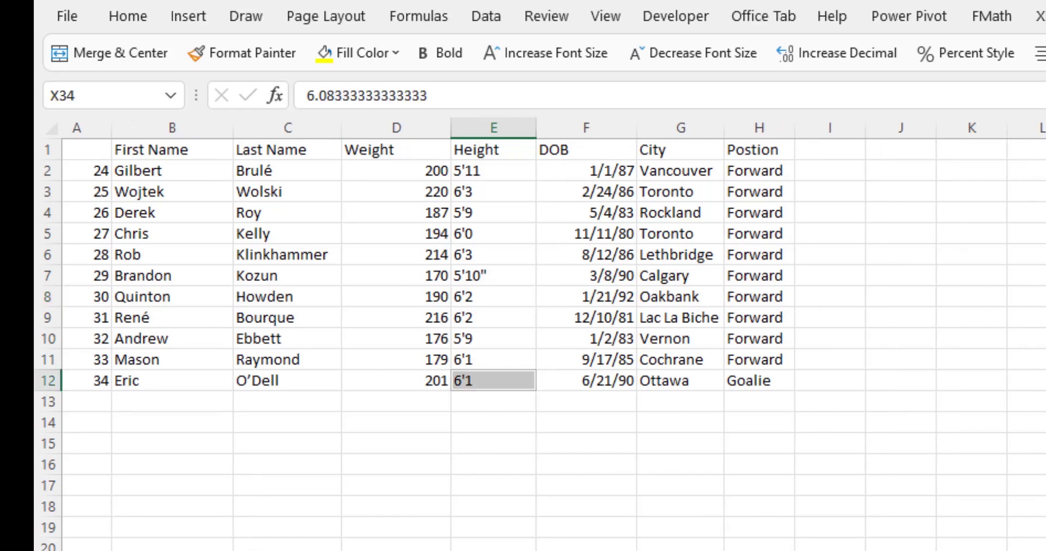
pyautogui.click(1044, 547)
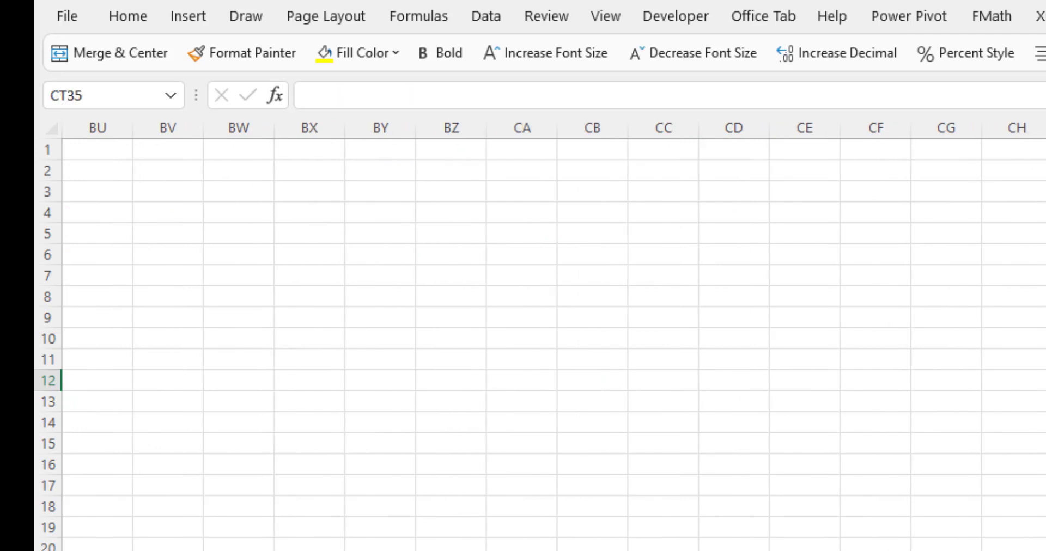